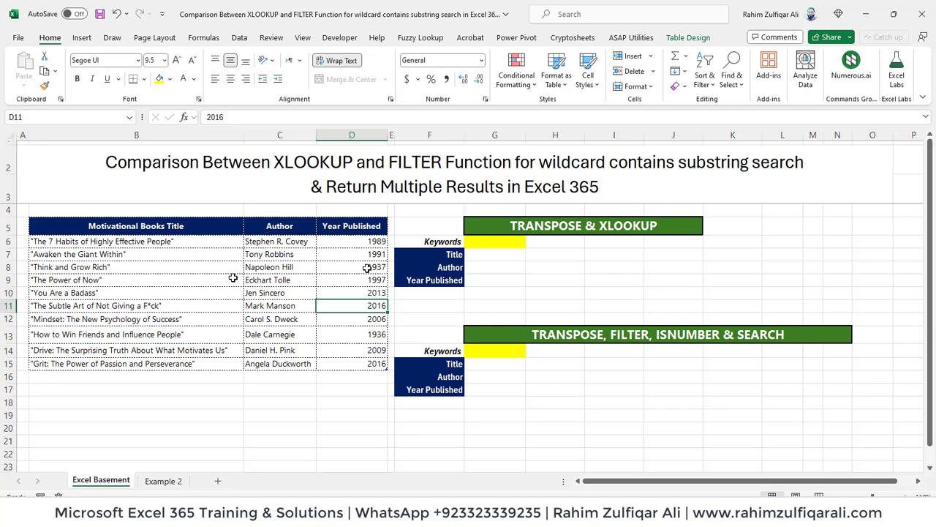
Look over the Excel Basement and Example 2 worksheets, finishing on Example 2
{"action": "key", "text": "ctrl+Page_Down"}
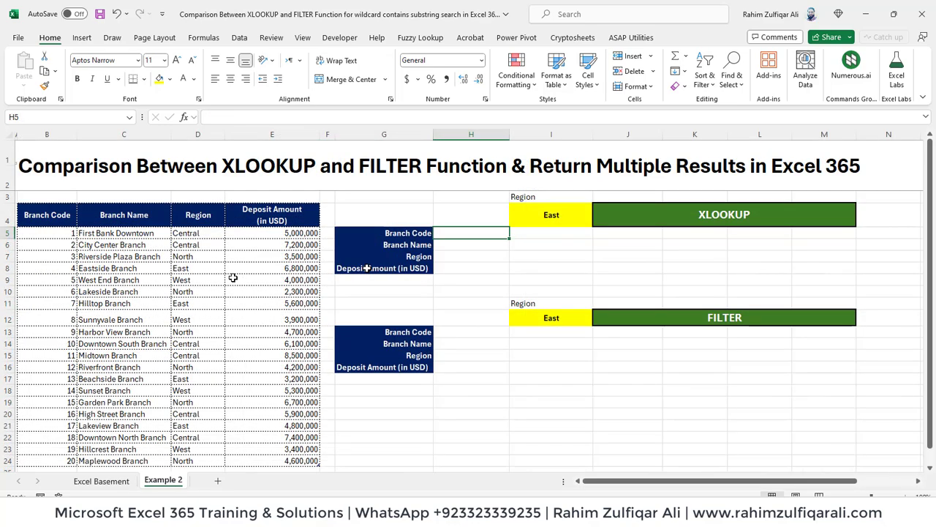
{"action": "key", "text": "ctrl+Page_Up"}
{"action": "key", "text": "ctrl+Page_Down"}
{"action": "key", "text": "ctrl+Page_Up"}
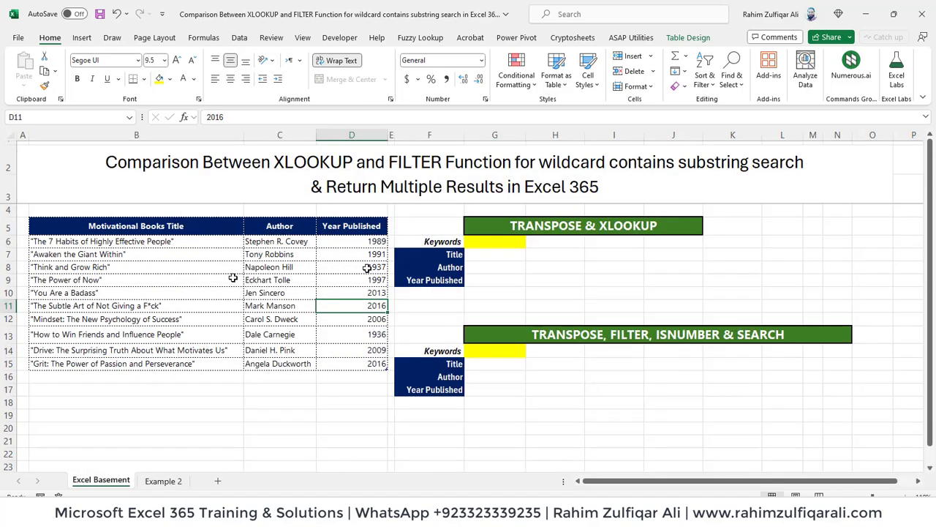
{"action": "key", "text": "ctrl+Page_Down"}
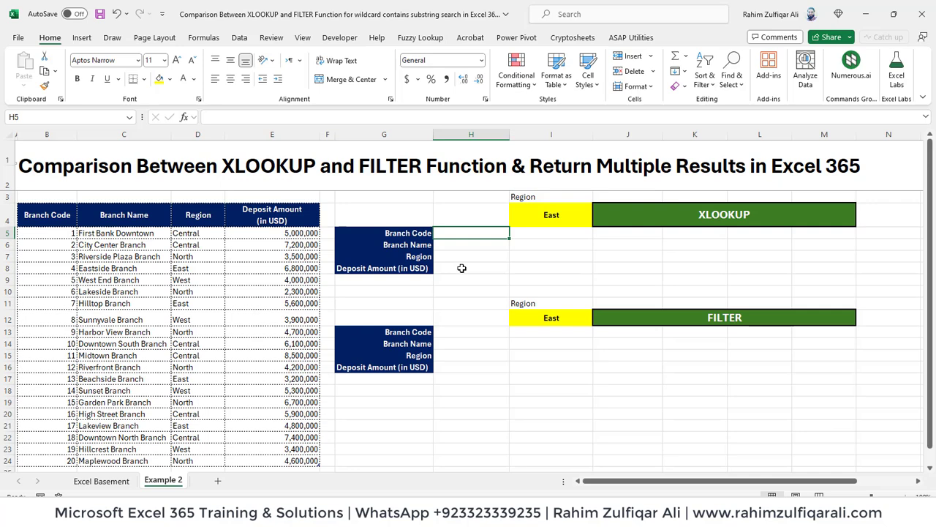
Review the source data by selecting the whole branch table, headers included, and clearing the selection again
{"action": "key", "text": "Left"}
{"action": "key", "text": "Left"}
{"action": "key", "text": "Left"}
{"action": "key", "text": "Left"}
{"action": "key", "text": "Left"}
{"action": "key", "text": "Left"}
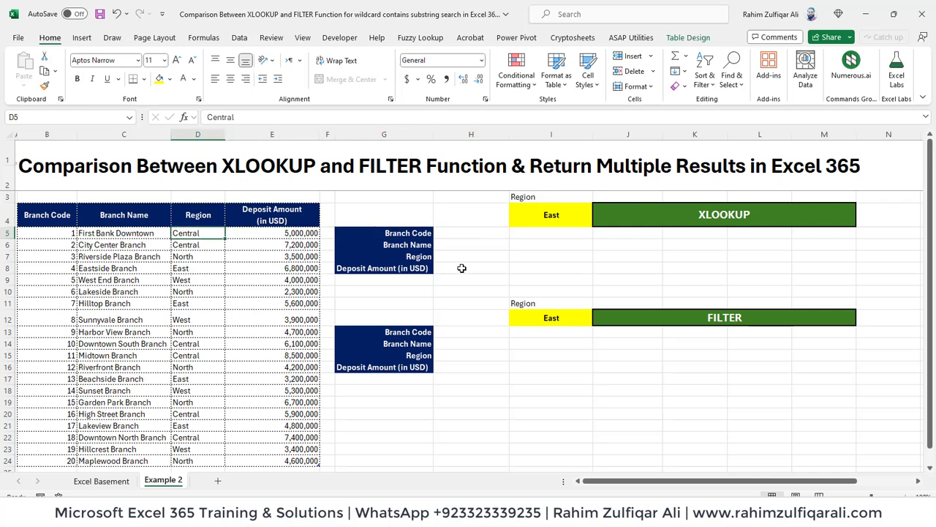
{"action": "key", "text": "Up"}
{"action": "key", "text": "ctrl+shift+Right"}
{"action": "key", "text": "ctrl+shift+Down"}
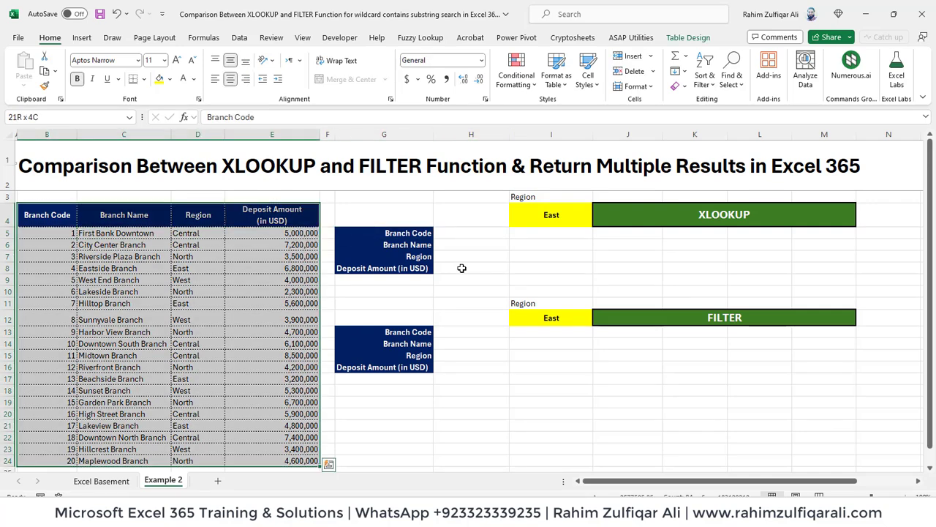
{"action": "key", "text": "shift+BackSpace"}
Examine the Region column of the branch table and the empty XLOOKUP and FILTER result areas beside it
{"action": "key", "text": "Right"}
{"action": "key", "text": "ctrl+Right"}
{"action": "key", "text": "ctrl+Right"}
{"action": "key", "text": "ctrl+Right"}
{"action": "key", "text": "Down"}
{"action": "key", "text": "Left"}
{"action": "key", "text": "Left"}
{"action": "key", "text": "Left"}
{"action": "key", "text": "Left"}
{"action": "key", "text": "Left"}
{"action": "key", "text": "Left"}
{"action": "key", "text": "Left"}
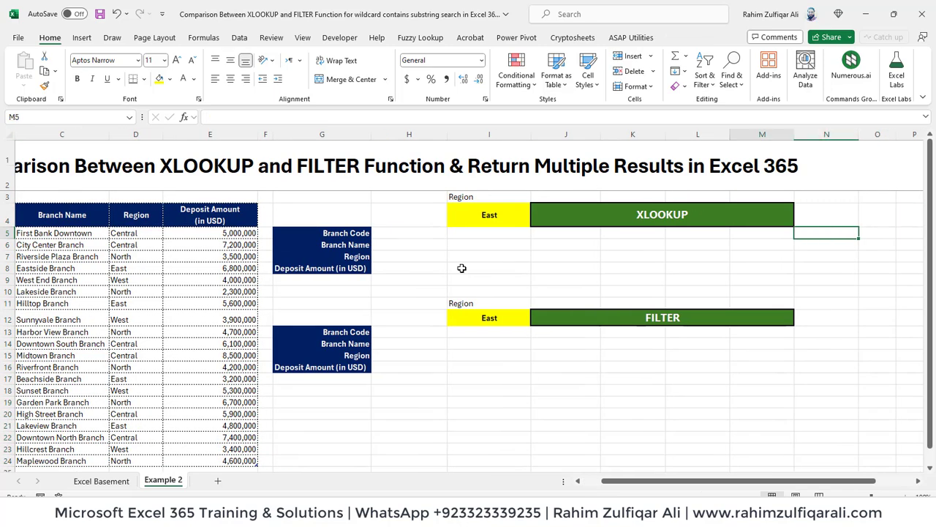
{"action": "key", "text": "Left"}
{"action": "key", "text": "Left"}
{"action": "key", "text": "Left"}
{"action": "key", "text": "Left"}
{"action": "key", "text": "Left"}
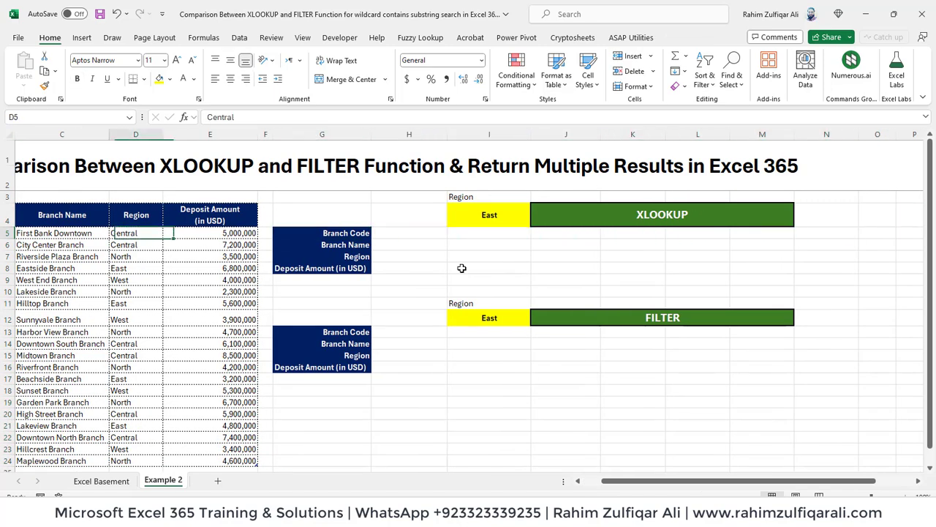
{"action": "key", "text": "Right"}
{"action": "key", "text": "Right"}
{"action": "key", "text": "Right"}
{"action": "key", "text": "Right"}
{"action": "key", "text": "Right"}
{"action": "key", "text": "Right"}
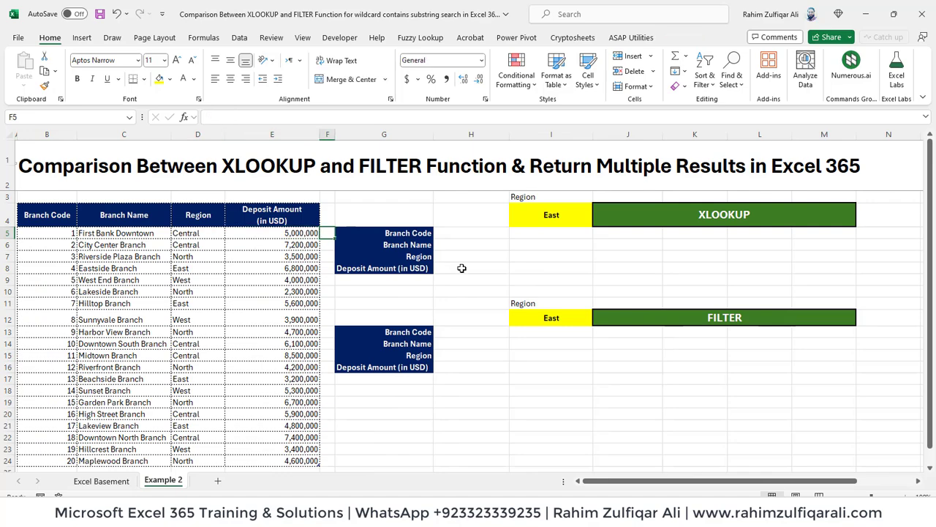
Begin a formula in H5 nesting XLOOKUP inside TRANSPOSE, with the region in I4 as the lookup value
{"action": "key", "text": "Down"}
{"action": "key", "text": "Down"}
{"action": "key", "text": "Down"}
{"action": "key", "text": "Up"}
{"action": "key", "text": "Up"}
{"action": "key", "text": "Up"}
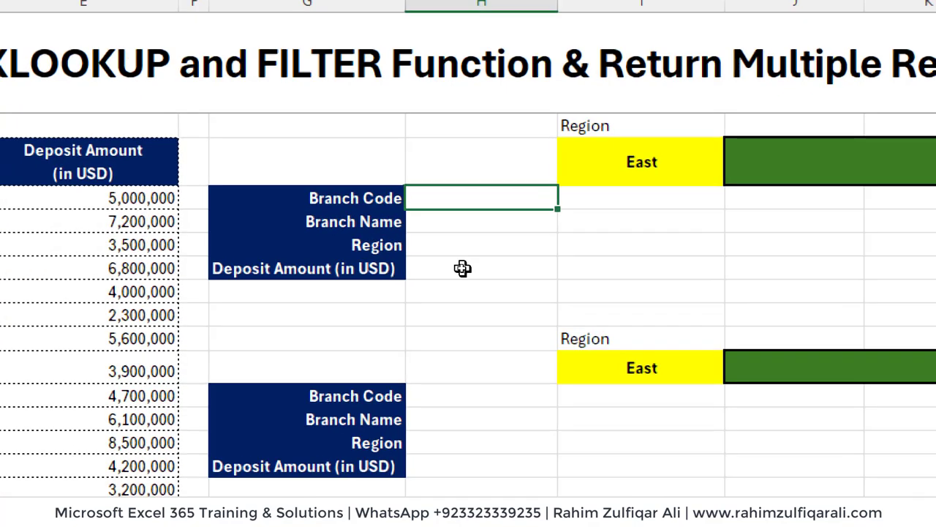
{"action": "type", "text": "=TRAN"}
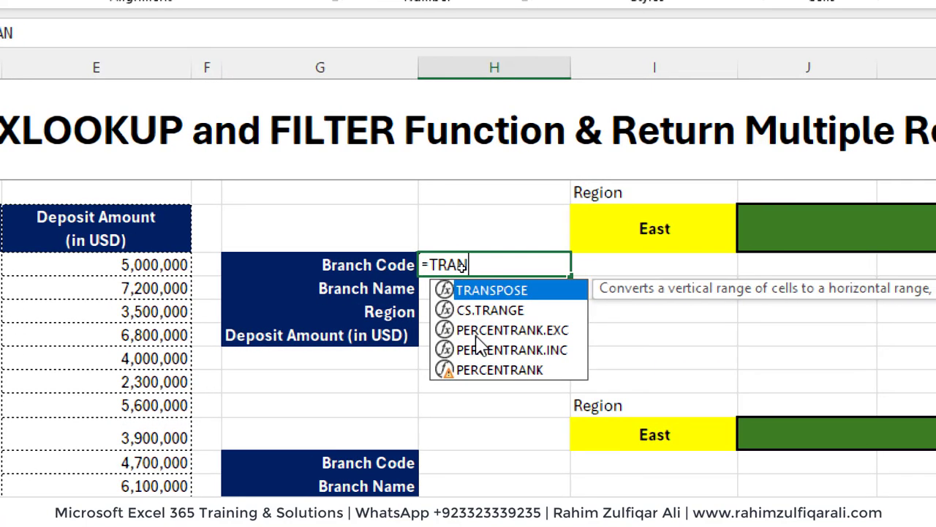
{"action": "key", "text": "Tab"}
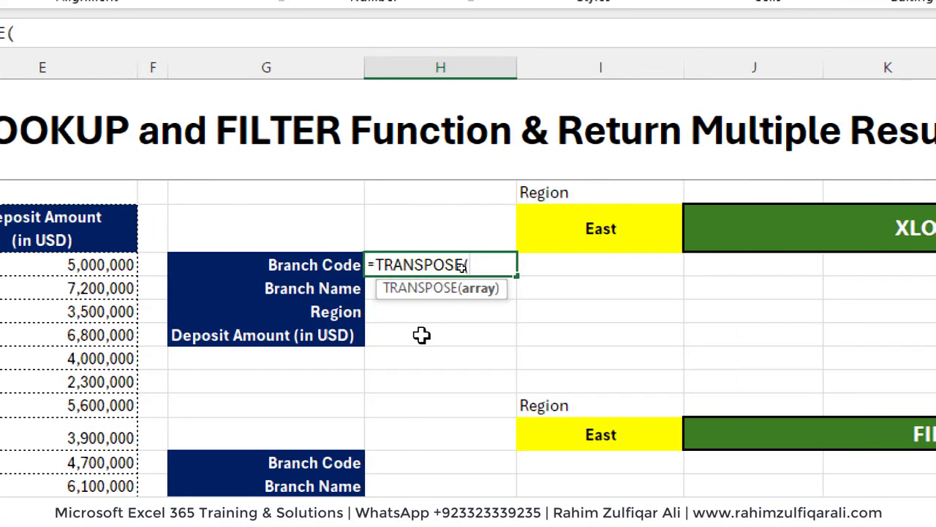
{"action": "type", "text": "XLO"}
{"action": "key", "text": "Tab"}
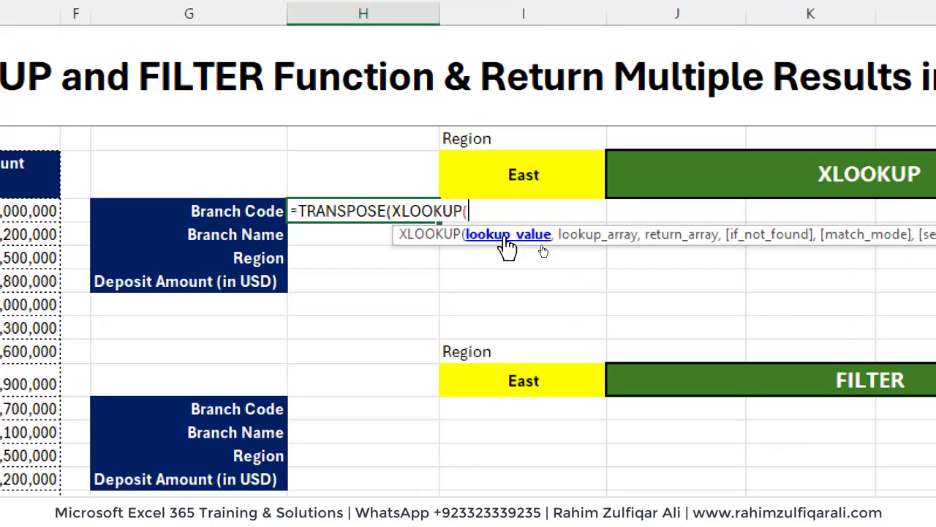
{"action": "left_click", "coordinate": [492, 179]}
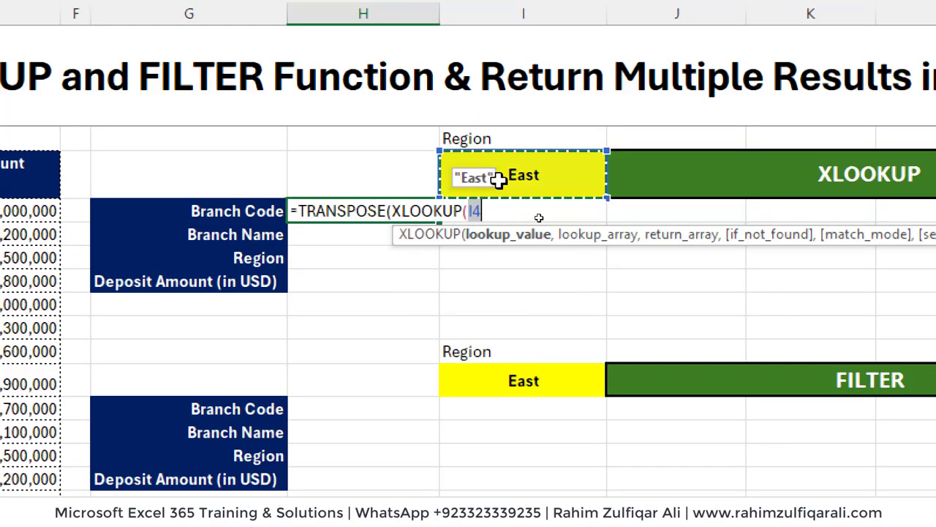
{"action": "type", "text": ","}
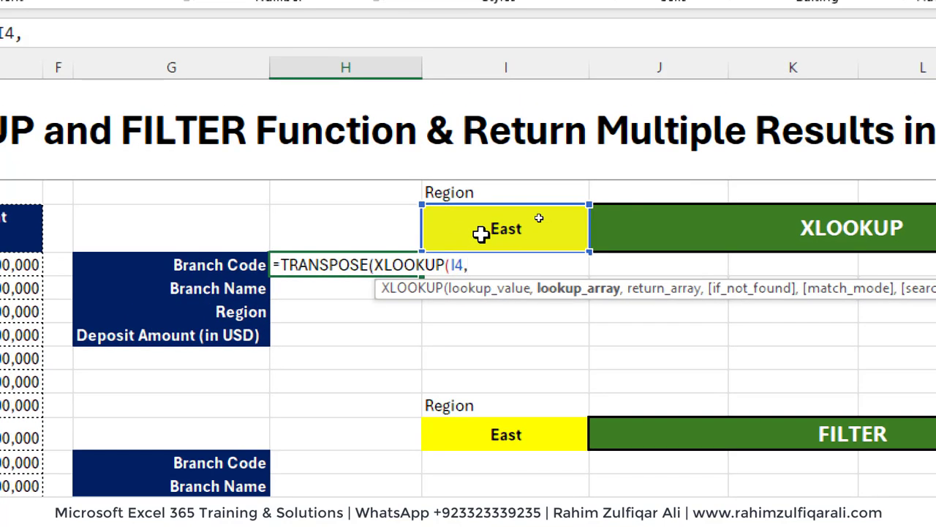
Use the Region column of the BankDB table as the XLOOKUP lookup array
{"action": "type", "text": "Ba"}
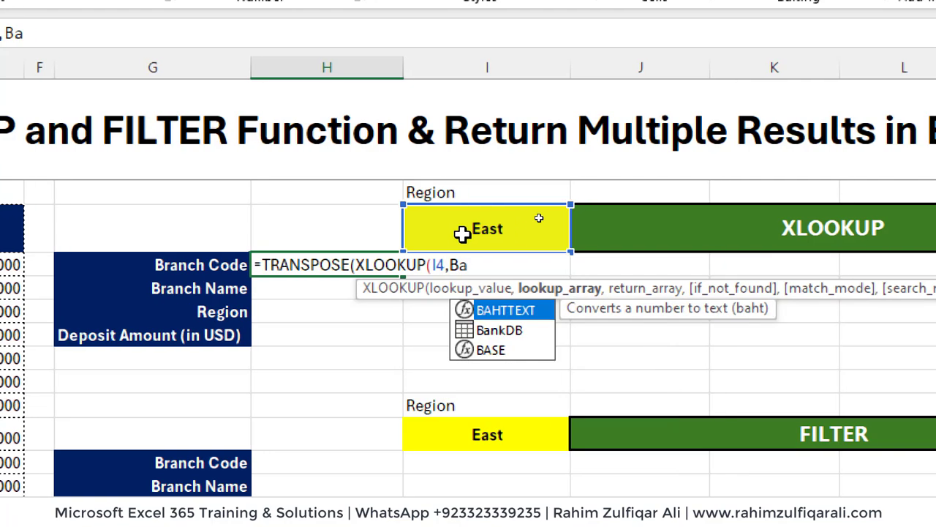
{"action": "key", "text": "Down"}
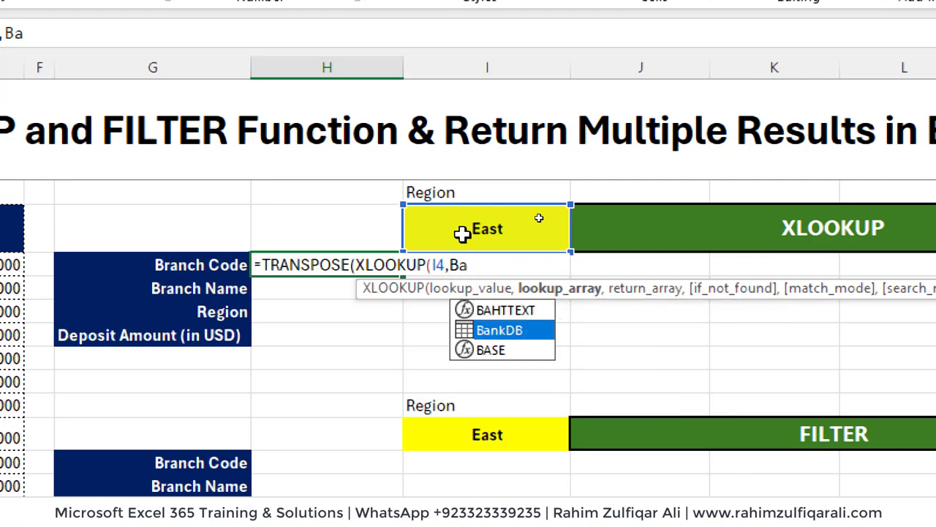
{"action": "key", "text": "Tab"}
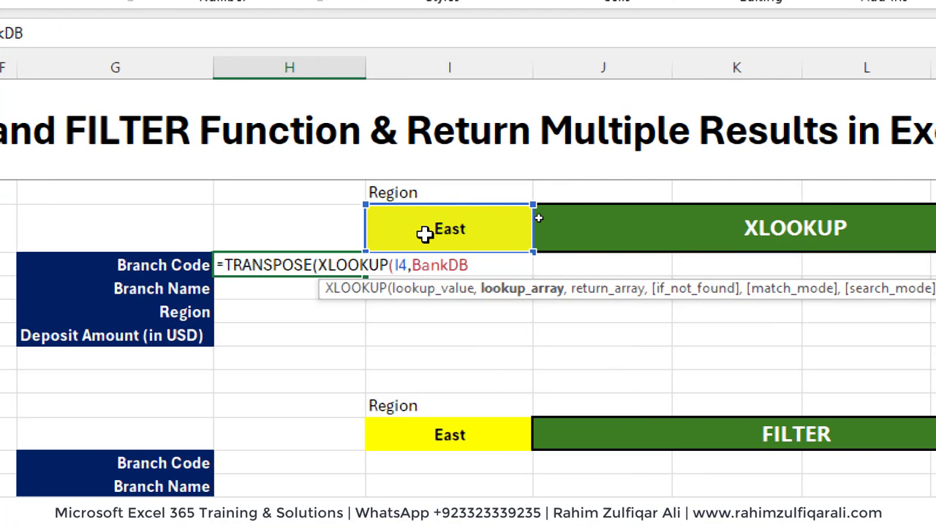
{"action": "type", "text": "["}
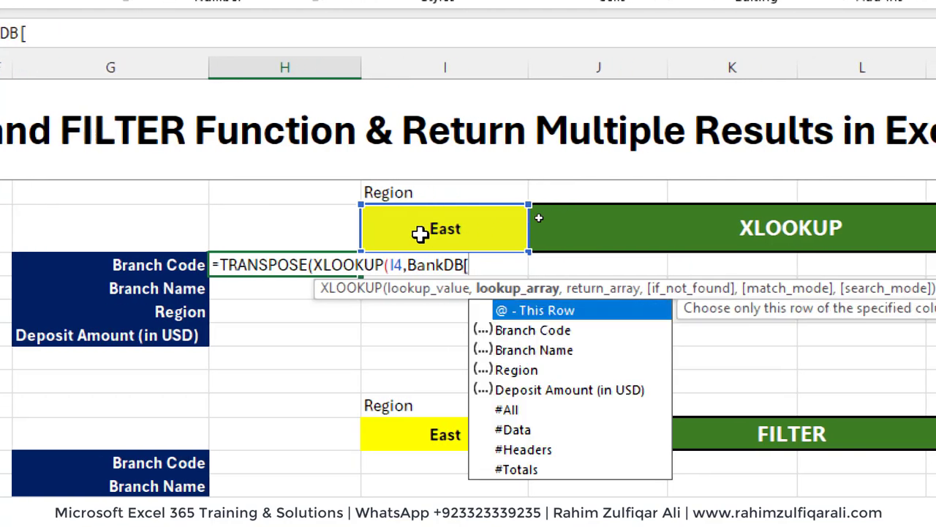
{"action": "key", "text": "Down"}
{"action": "key", "text": "Down"}
{"action": "key", "text": "Down"}
{"action": "key", "text": "Tab"}
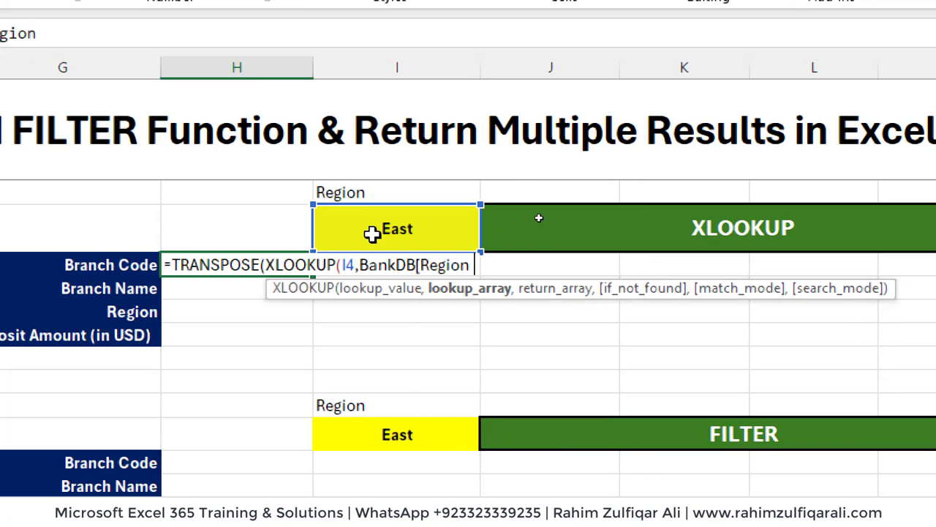
{"action": "type", "text": "],"}
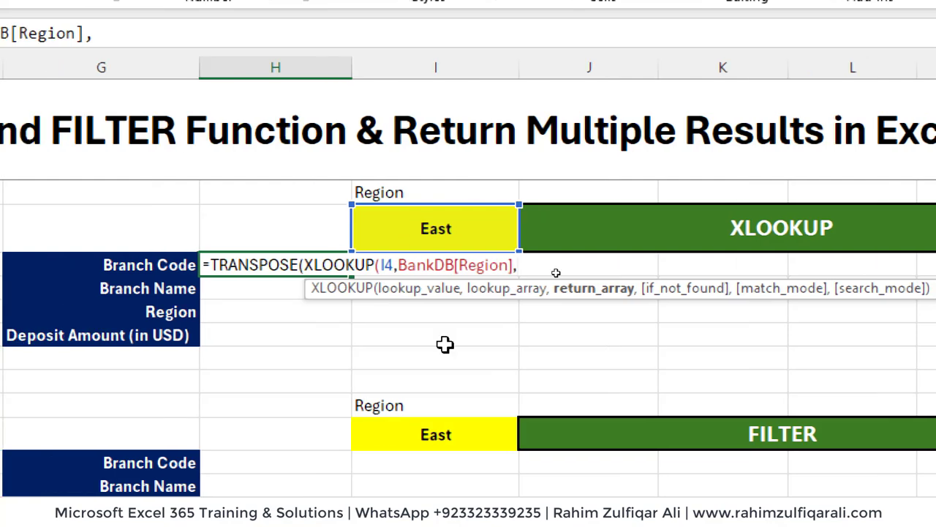
Use the entire BankDB table as the return array and enter the formula in H5
{"action": "type", "text": "Bank"}
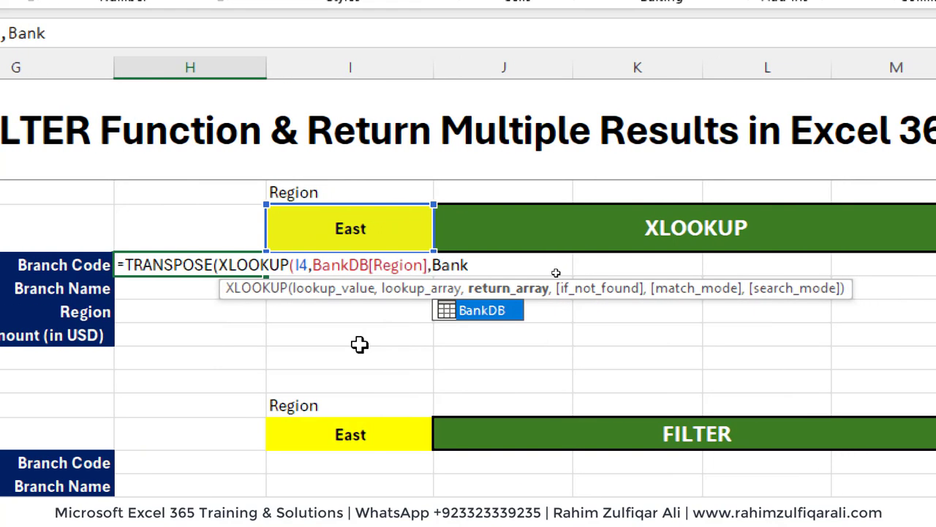
{"action": "key", "text": "Tab"}
{"action": "type", "text": ","}
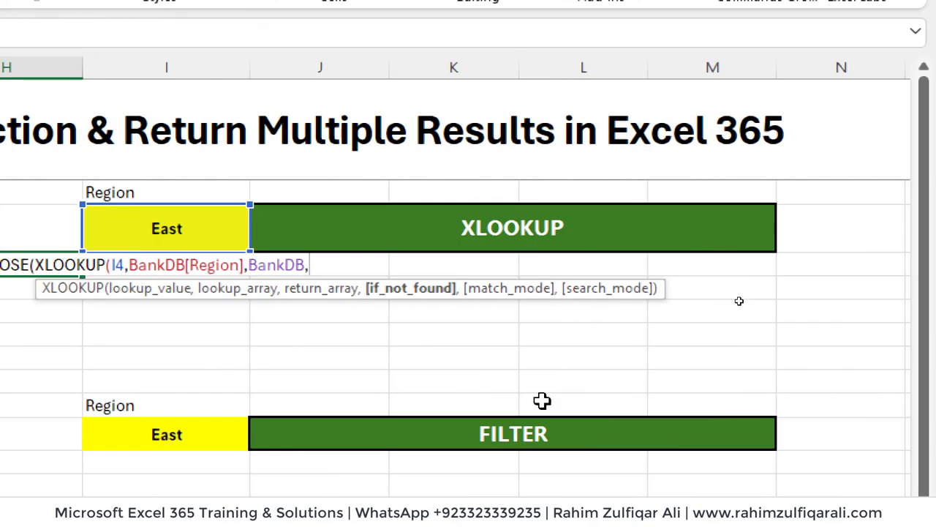
{"action": "key", "text": "BackSpace"}
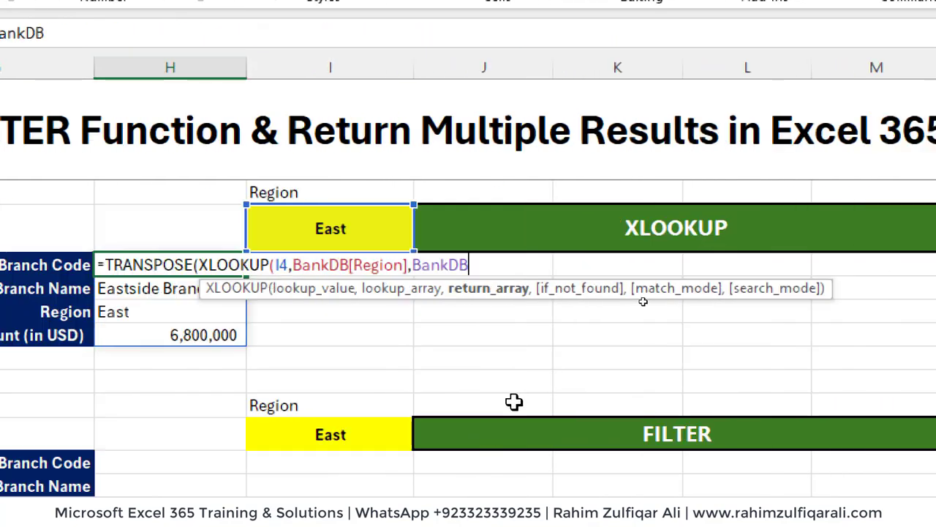
{"action": "key", "text": "Return"}
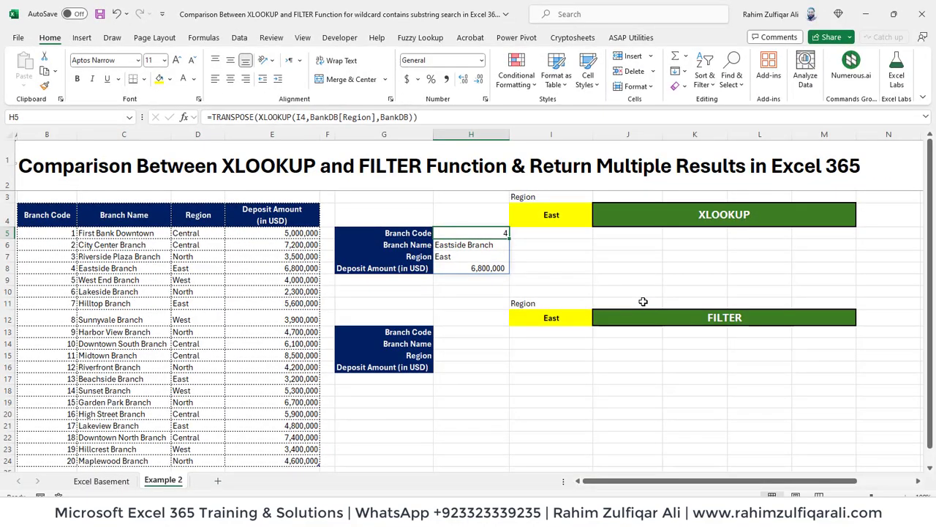
Check the XLOOKUP result in H5 against the region criterion in I4
{"action": "key", "text": "Right"}
{"action": "key", "text": "Up"}
{"action": "key", "text": "Left"}
{"action": "key", "text": "Left"}
{"action": "key", "text": "Left"}
{"action": "key", "text": "Down"}
{"action": "key", "text": "Right"}
{"action": "key", "text": "Right"}
{"action": "key", "text": "Right"}
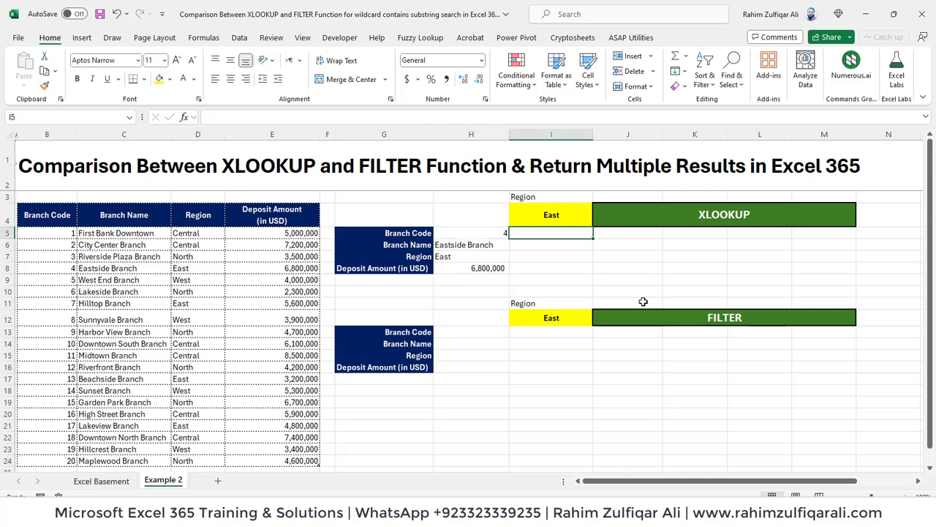
{"action": "key", "text": "Up"}
{"action": "key", "text": "Down"}
{"action": "key", "text": "Left"}
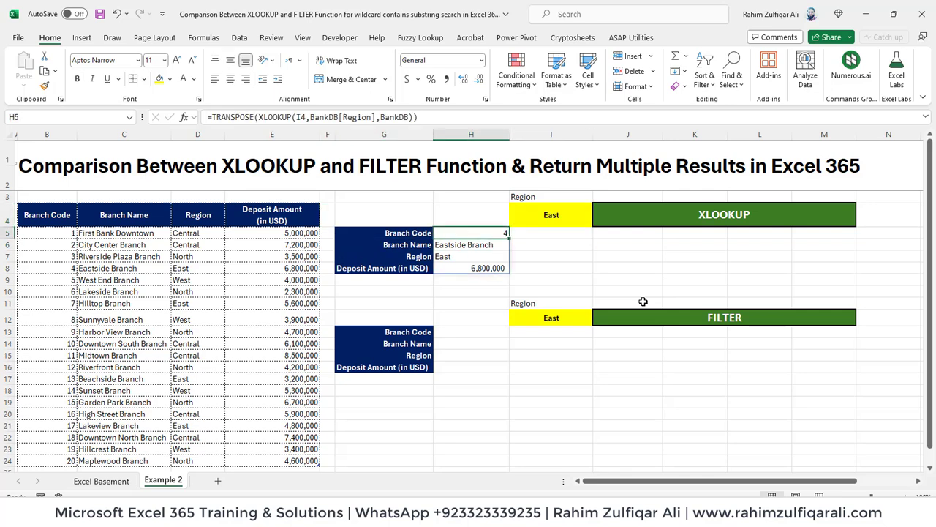
Enter East in cell E3 to highlight the matching rows in the branch table
{"action": "key", "text": "Left"}
{"action": "key", "text": "Left"}
{"action": "key", "text": "Left"}
{"action": "key", "text": "Left"}
{"action": "key", "text": "Left"}
{"action": "key", "text": "Left"}
{"action": "key", "text": "Left"}
{"action": "key", "text": "Up"}
{"action": "key", "text": "Up"}
{"action": "key", "text": "Up"}
{"action": "key", "text": "Up"}
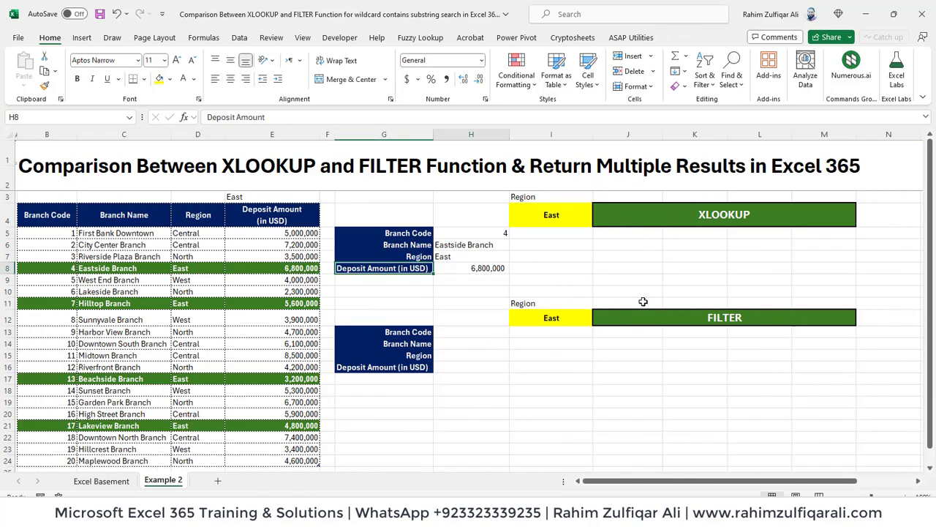
Inspect the ranges referenced by the XLOOKUP formula in H5, leaving the formula as it is
{"action": "key", "text": "Up"}
{"action": "key", "text": "Up"}
{"action": "key", "text": "Up"}
{"action": "key", "text": "F2"}
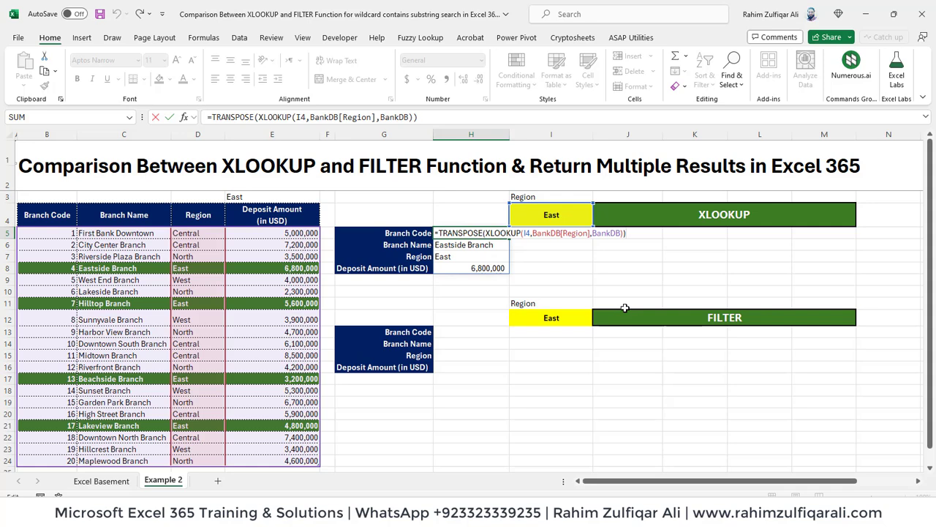
{"action": "key", "text": "Return"}
Set the XLOOKUP region criterion in I4 to West
{"action": "key", "text": "Right"}
{"action": "key", "text": "Up"}
{"action": "key", "text": "Up"}
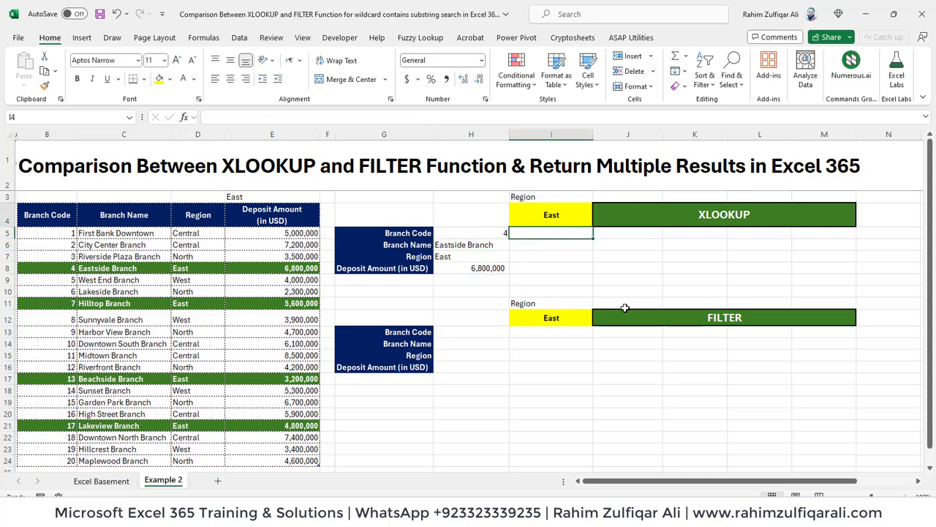
{"action": "type", "text": "West"}
{"action": "key", "text": "Return"}
{"action": "key", "text": "Left"}
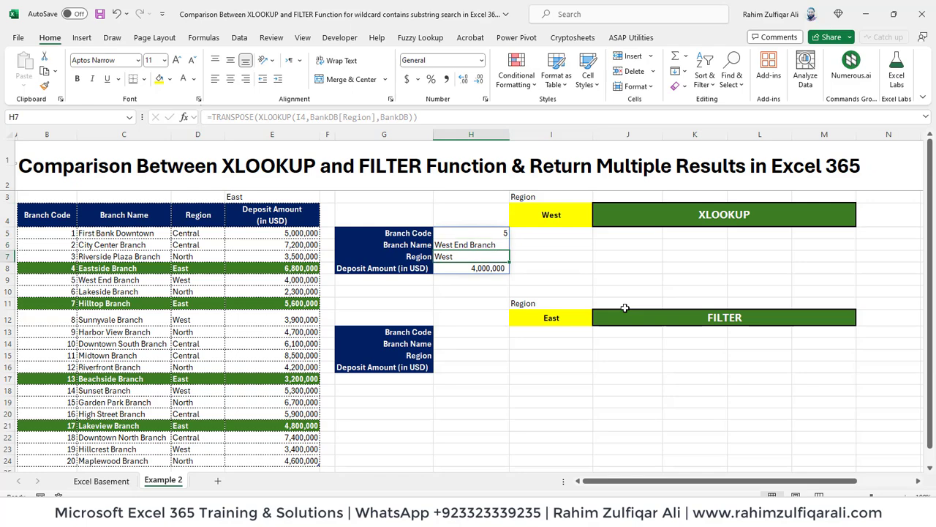
Enter West in cell E3 to highlight the West rows in the branch table
{"action": "key", "text": "Left"}
{"action": "key", "text": "Left"}
{"action": "key", "text": "Up"}
{"action": "key", "text": "Up"}
{"action": "key", "text": "Up"}
{"action": "key", "text": "Up"}
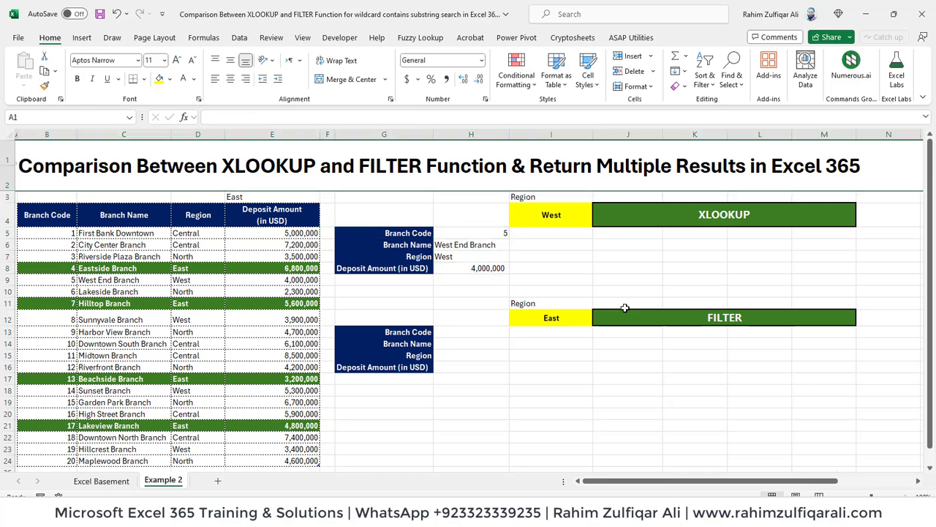
{"action": "key", "text": "Right"}
{"action": "key", "text": "Down"}
{"action": "key", "text": "Down"}
{"action": "key", "text": "ctrl+Left"}
{"action": "key", "text": "ctrl+Left"}
{"action": "key", "text": "Right"}
{"action": "key", "text": "Right"}
{"action": "key", "text": "Right"}
{"action": "key", "text": "Right"}
{"action": "type", "text": "West"}
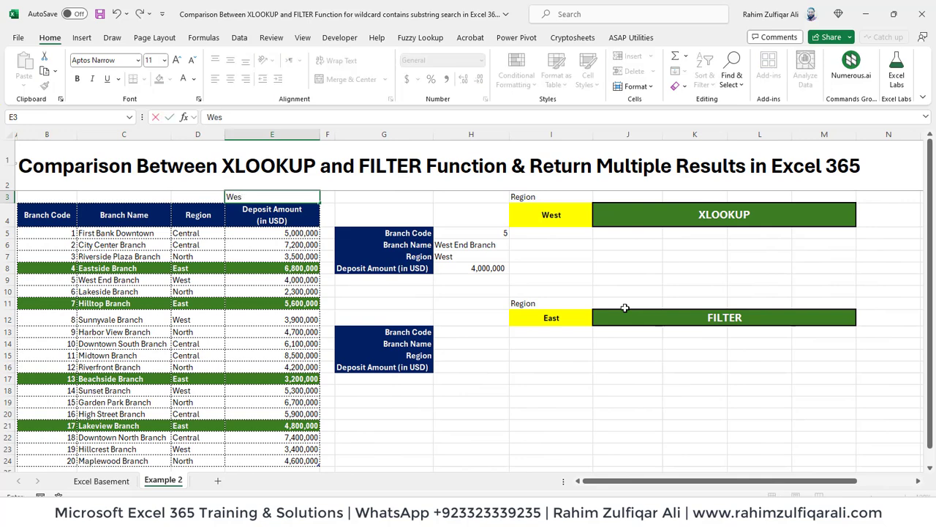
{"action": "key", "text": "Return"}
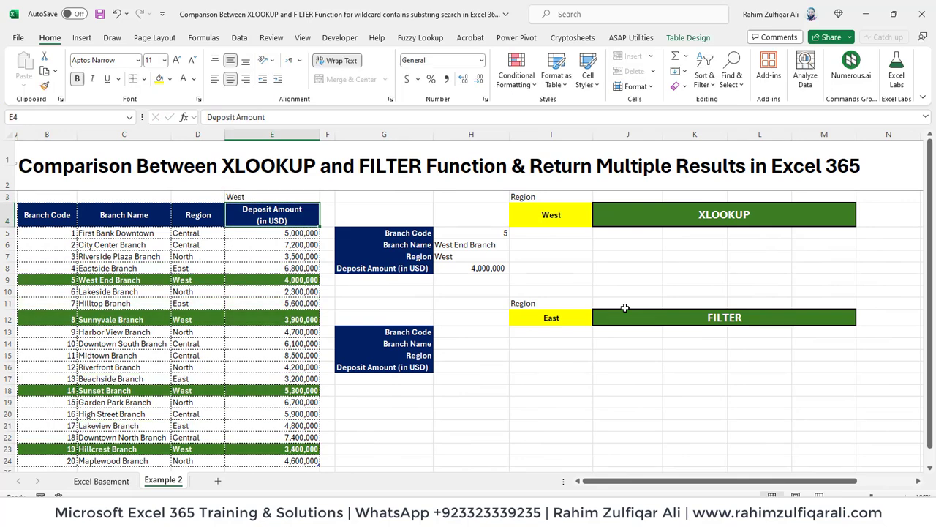
Compare the highlighted West rows with the XLOOKUP result, and clear cell E3
{"action": "key", "text": "Right"}
{"action": "key", "text": "Right"}
{"action": "key", "text": "Right"}
{"action": "key", "text": "Down"}
{"action": "key", "text": "Left"}
{"action": "key", "text": "Left"}
{"action": "key", "text": "Left"}
{"action": "key", "text": "Up"}
{"action": "key", "text": "Up"}
{"action": "key", "text": "Delete"}
Review the TRANSPOSE and XLOOKUP formula in H5 once more without editing it
{"action": "key", "text": "Right"}
{"action": "key", "text": "Right"}
{"action": "key", "text": "Right"}
{"action": "key", "text": "Down"}
{"action": "key", "text": "Down"}
{"action": "key", "text": "Down"}
{"action": "key", "text": "Up"}
{"action": "key", "text": "F2"}
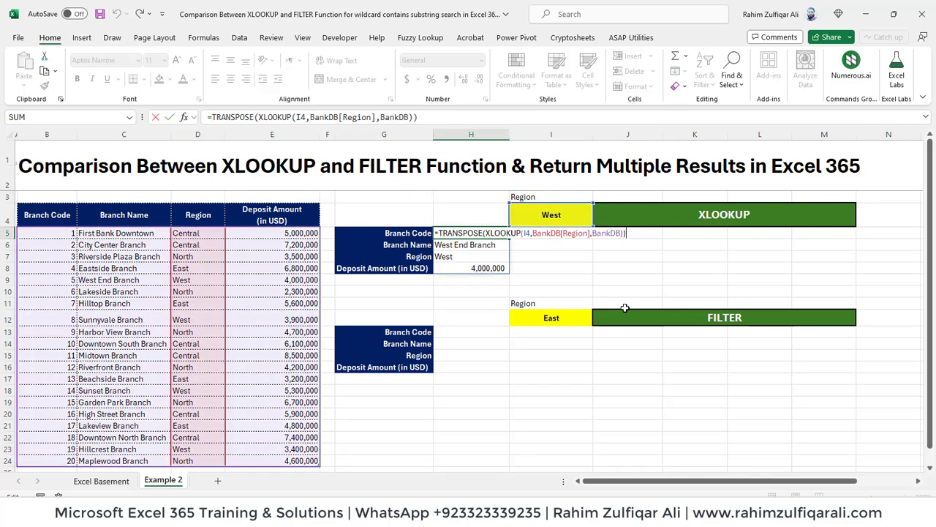
{"action": "key", "text": "Escape"}
Recheck the TRANSPOSE and XLOOKUP formula in H5 against the empty FILTER output block, leaving the formula unedited
{"action": "key", "text": "Down"}
{"action": "key", "text": "Down"}
{"action": "key", "text": "Down"}
{"action": "key", "text": "Down"}
{"action": "key", "text": "Down"}
{"action": "key", "text": "Down"}
{"action": "key", "text": "Down"}
{"action": "key", "text": "Down"}
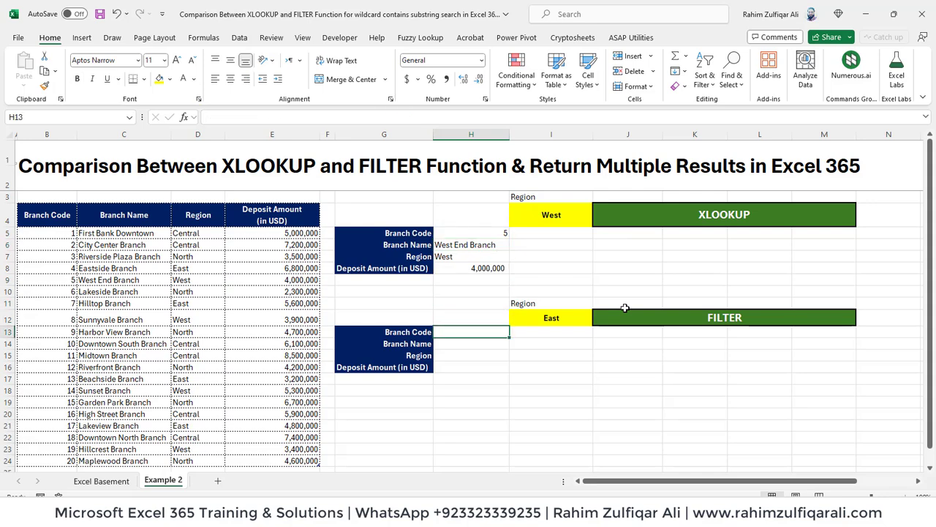
{"action": "key", "text": "Up"}
{"action": "key", "text": "Up"}
{"action": "key", "text": "Up"}
{"action": "key", "text": "Up"}
{"action": "key", "text": "Up"}
{"action": "key", "text": "Up"}
{"action": "key", "text": "Up"}
{"action": "key", "text": "Up"}
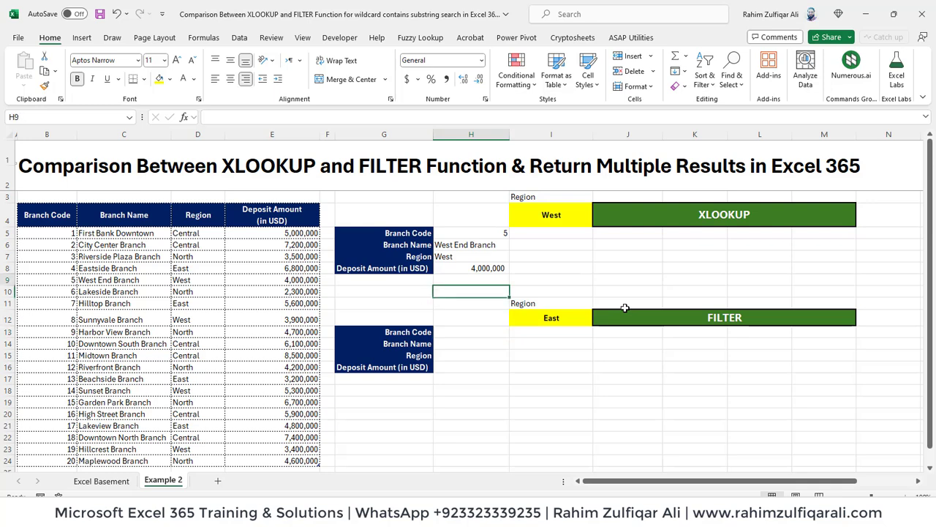
{"action": "key", "text": "F2"}
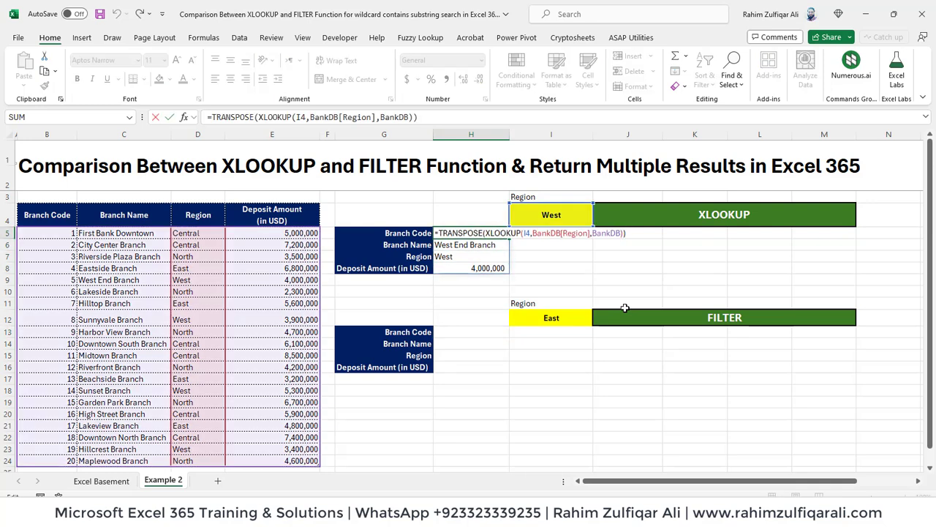
{"action": "key", "text": "Return"}
Begin a TRANSPOSE formula in H13 with a nested FILTER that uses the BankDB table as its array
{"action": "key", "text": "Down"}
{"action": "key", "text": "Down"}
{"action": "key", "text": "Down"}
{"action": "key", "text": "Down"}
{"action": "key", "text": "Down"}
{"action": "key", "text": "Down"}
{"action": "key", "text": "Down"}
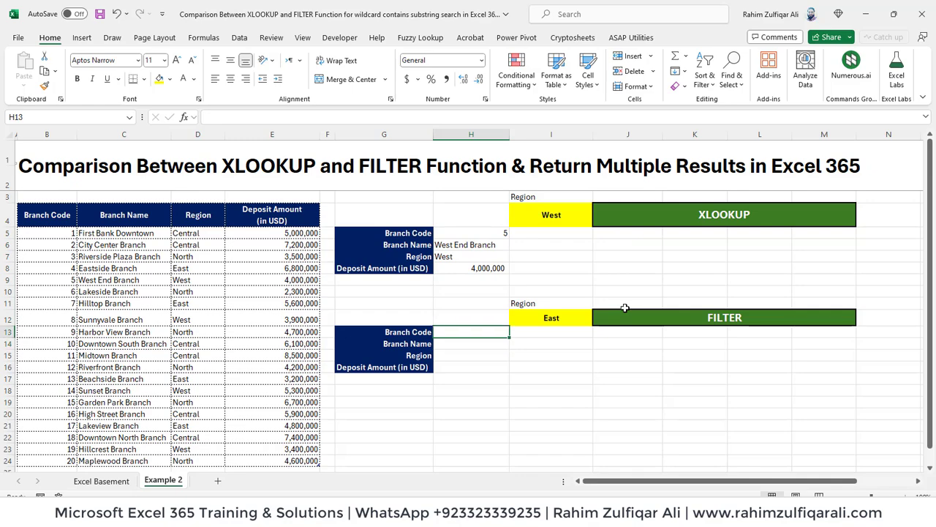
{"action": "type", "text": "="}
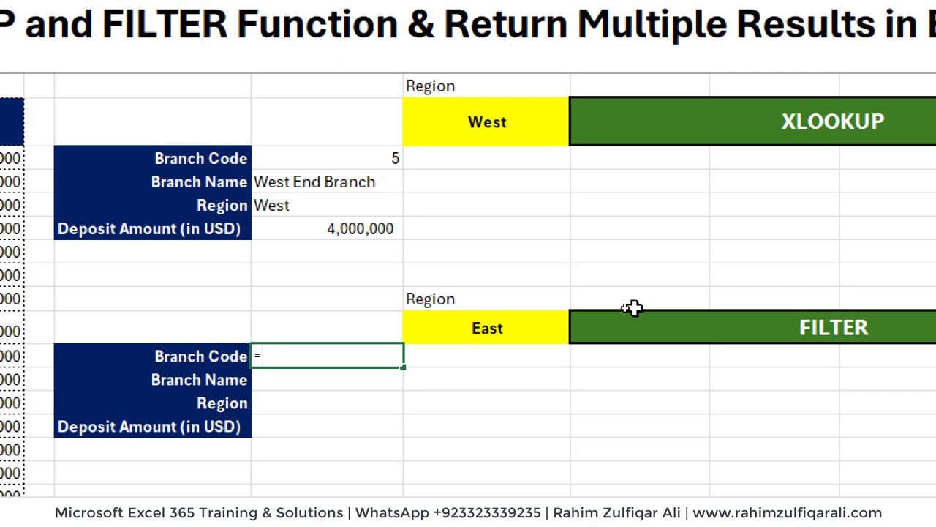
{"action": "type", "text": "trans"}
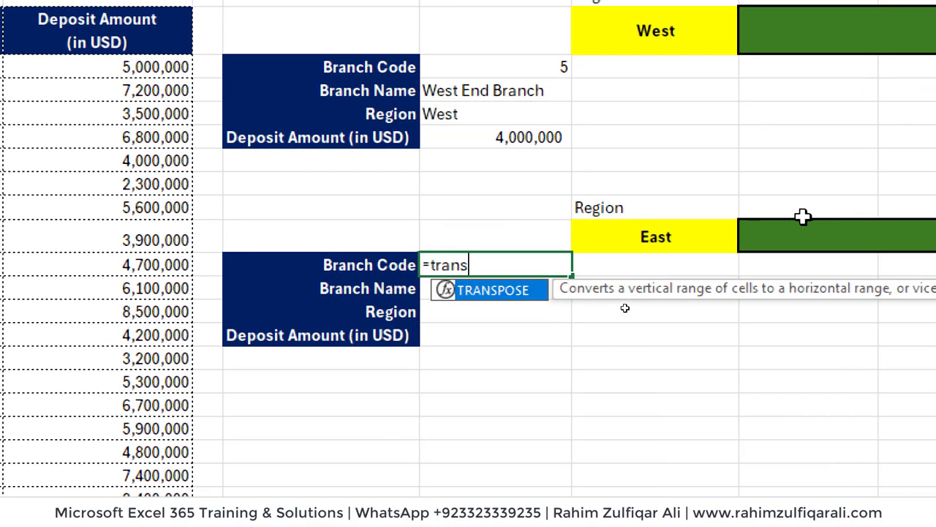
{"action": "key", "text": "Tab"}
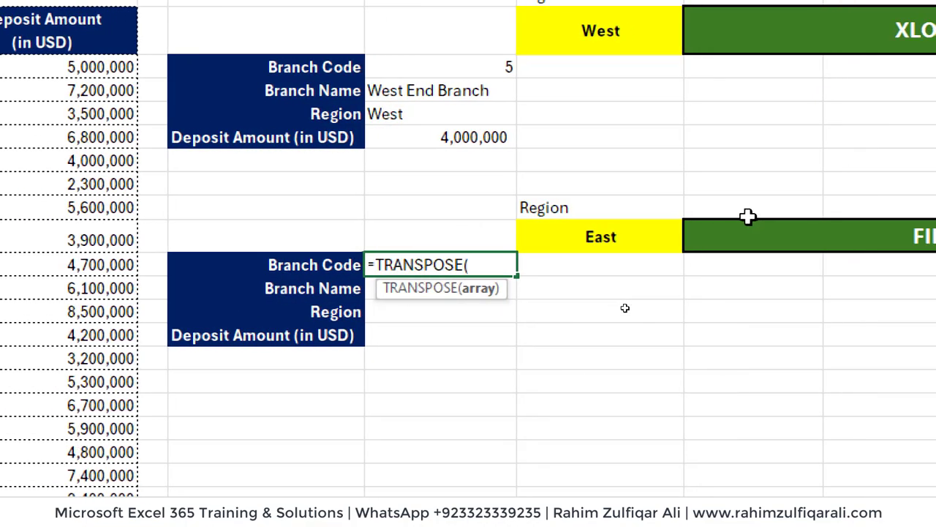
{"action": "type", "text": "fil"}
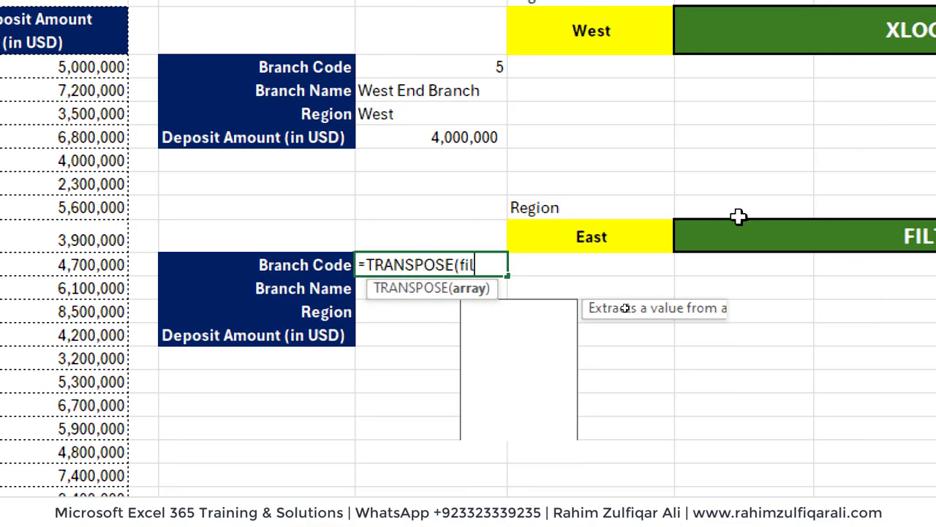
{"action": "key", "text": "Tab"}
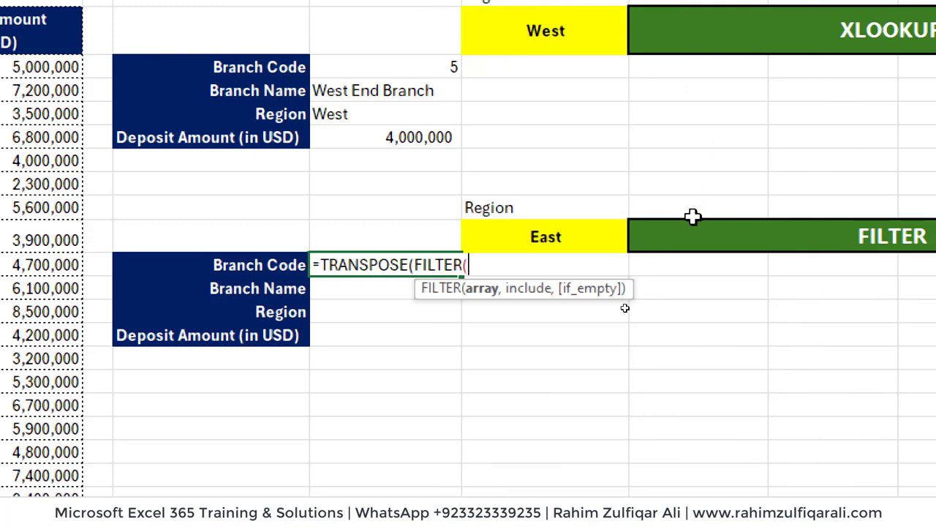
{"action": "type", "text": "B"}
{"action": "type", "text": "ank"}
{"action": "key", "text": "Tab"}
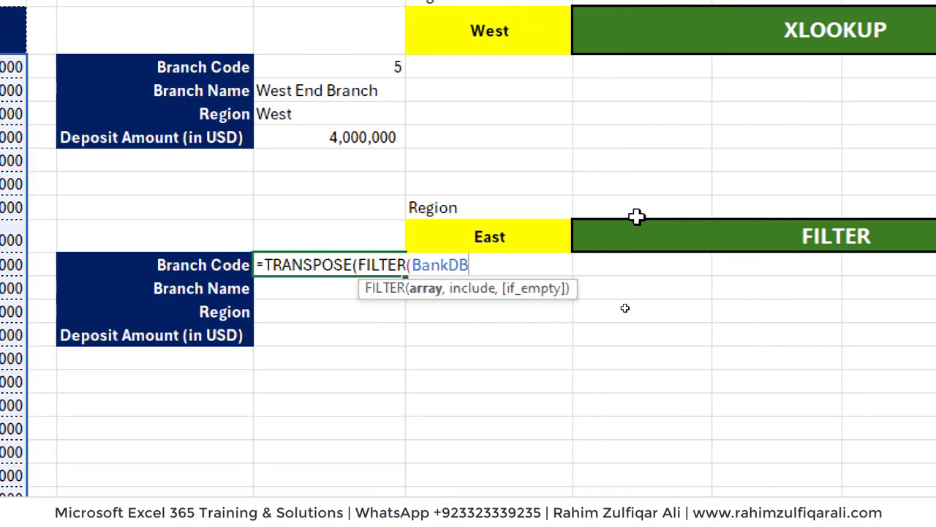
{"action": "type", "text": ","}
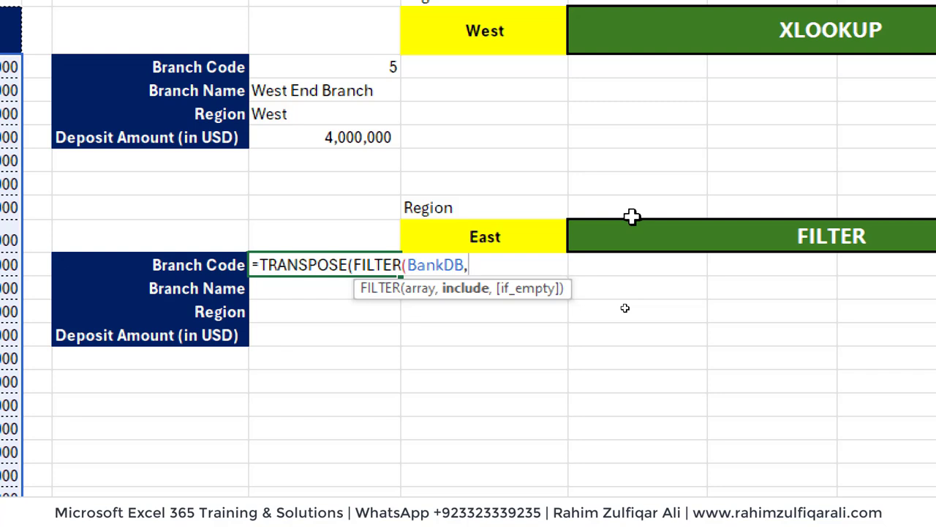
Complete the H13 formula with the include condition I12=BankDB[Region], close both functions and commit it
{"action": "left_click", "coordinate": [543, 227]}
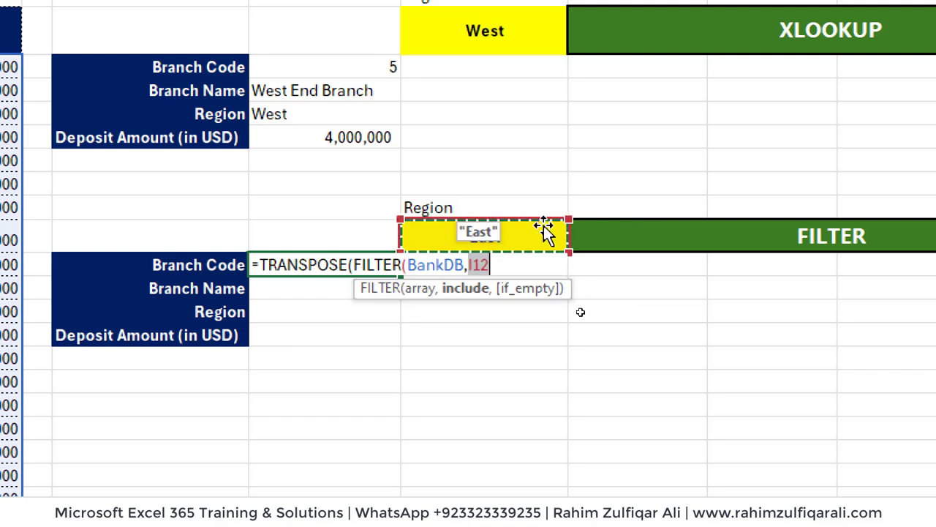
{"action": "type", "text": "=Bank"}
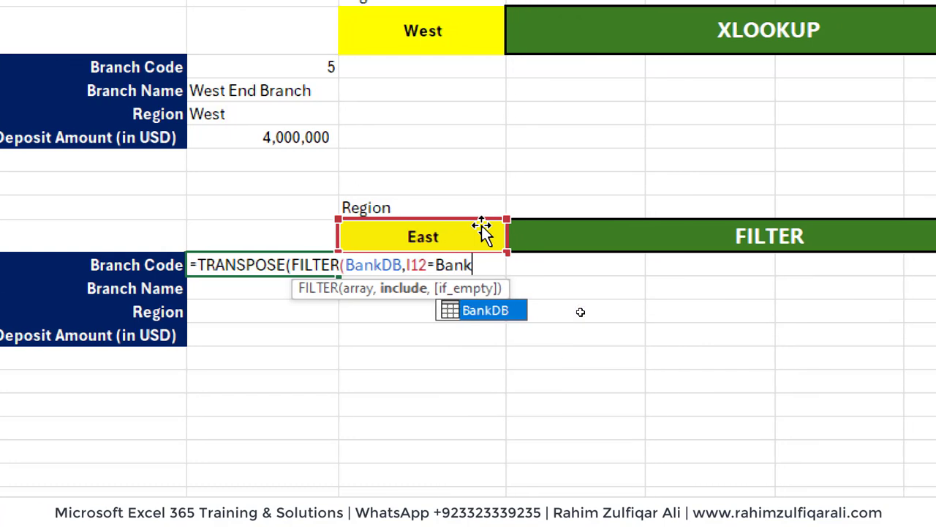
{"action": "key", "text": "Tab"}
{"action": "type", "text": "["}
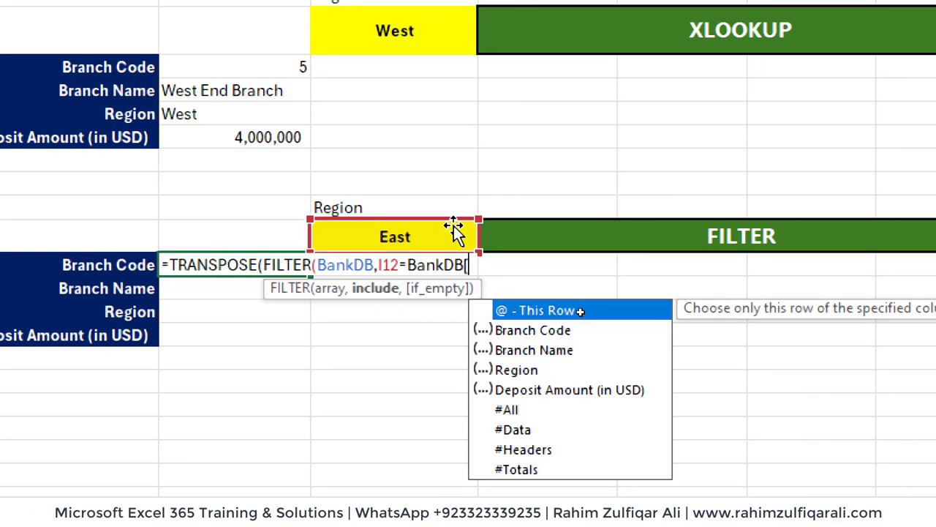
{"action": "key", "text": "Down"}
{"action": "key", "text": "Down"}
{"action": "key", "text": "Down"}
{"action": "key", "text": "Tab"}
{"action": "type", "text": "])"}
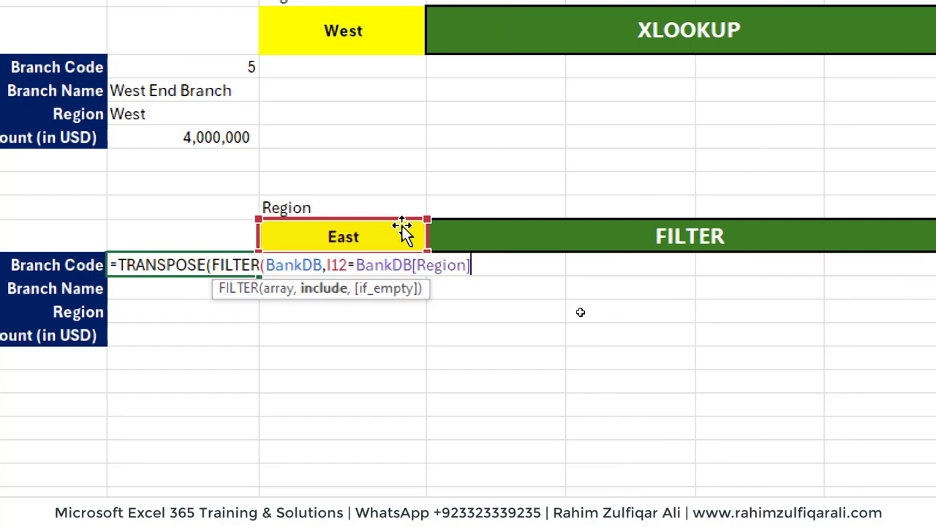
{"action": "type", "text": ")"}
{"action": "key", "text": "Return"}
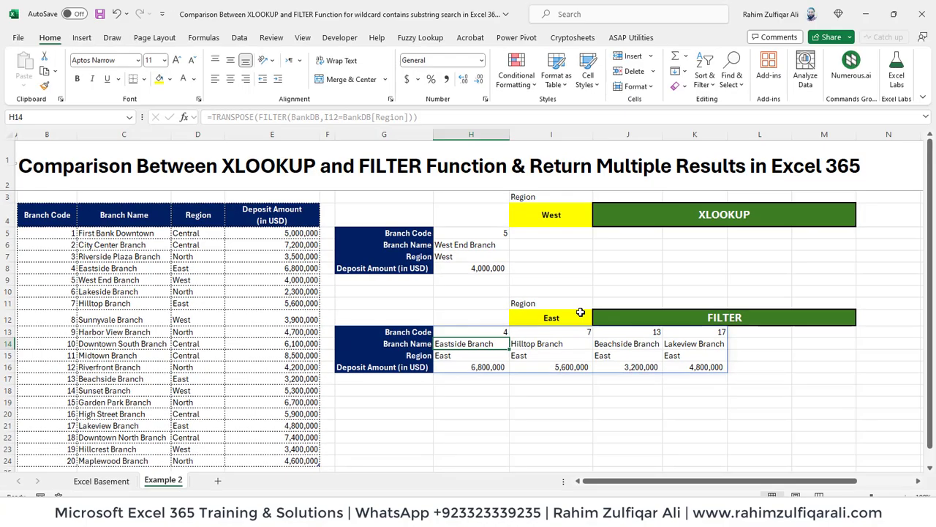
Enter East in cell E3 to highlight the East rows in the branch table
{"action": "key", "text": "Up"}
{"action": "key", "text": "Right"}
{"action": "key", "text": "Right"}
{"action": "key", "text": "Left"}
{"action": "key", "text": "Left"}
{"action": "key", "text": "Left"}
{"action": "key", "text": "Left"}
{"action": "key", "text": "Left"}
{"action": "key", "text": "Left"}
{"action": "key", "text": "Left"}
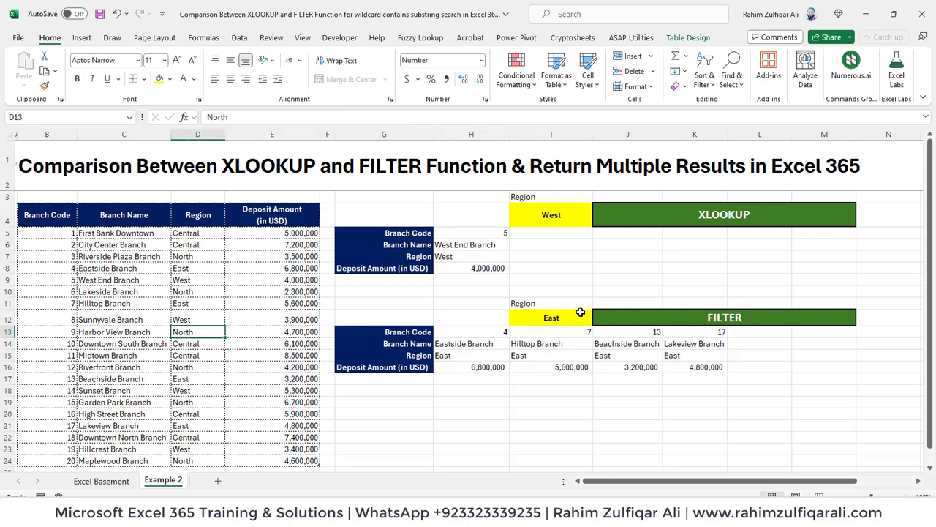
{"action": "key", "text": "ctrl+Up"}
{"action": "key", "text": "Right"}
{"action": "key", "text": "Up"}
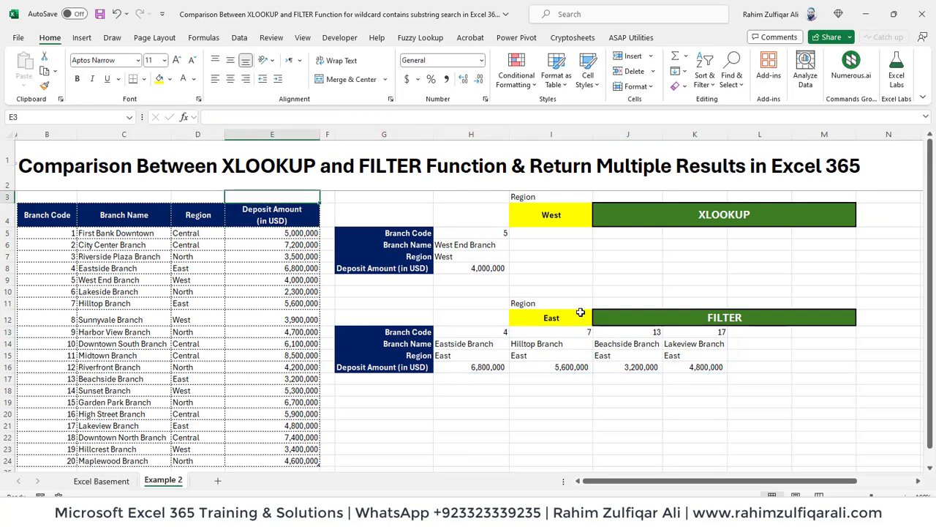
{"action": "type", "text": "East"}
{"action": "key", "text": "Return"}
Compare the highlighted East rows with the FILTER output and review the formula in H13 without editing it
{"action": "key", "text": "Down"}
{"action": "key", "text": "Down"}
{"action": "key", "text": "Down"}
{"action": "key", "text": "Down"}
{"action": "key", "text": "Down"}
{"action": "key", "text": "Down"}
{"action": "key", "text": "Down"}
{"action": "key", "text": "Down"}
{"action": "key", "text": "Down"}
{"action": "key", "text": "Down"}
{"action": "key", "text": "Right"}
{"action": "key", "text": "Right"}
{"action": "key", "text": "Right"}
{"action": "key", "text": "Up"}
{"action": "key", "text": "F2"}
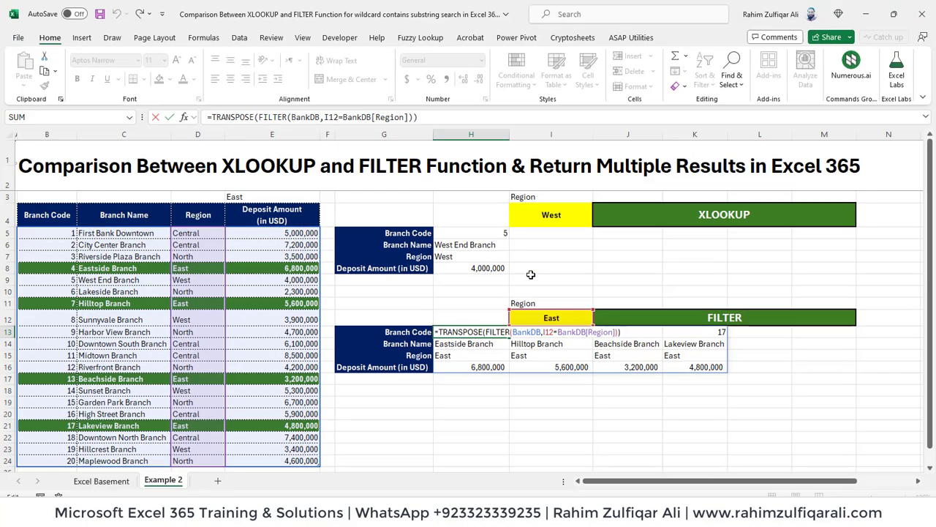
{"action": "key", "text": "Return"}
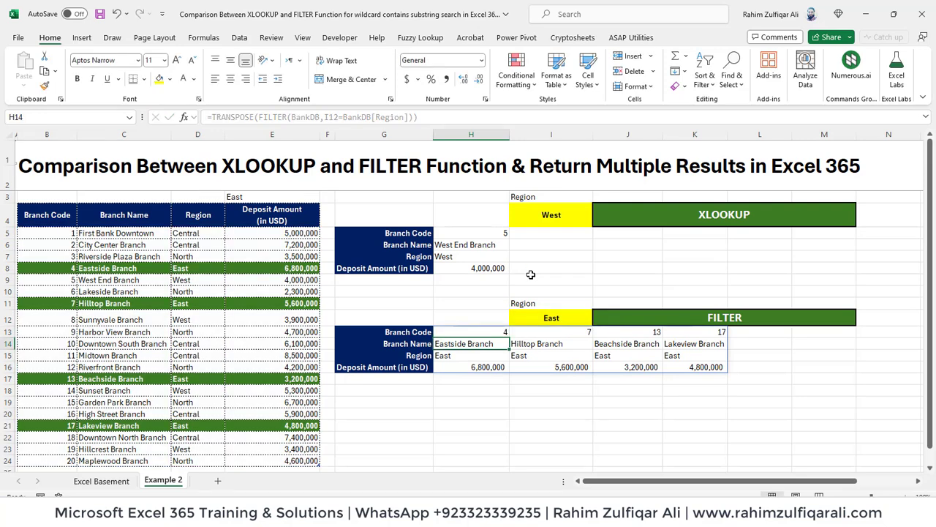
Set the XLOOKUP region criterion in I4 to North
{"action": "key", "text": "Up"}
{"action": "key", "text": "Up"}
{"action": "key", "text": "Up"}
{"action": "key", "text": "Up"}
{"action": "key", "text": "Up"}
{"action": "key", "text": "Up"}
{"action": "key", "text": "Up"}
{"action": "key", "text": "Up"}
{"action": "key", "text": "Right"}
{"action": "key", "text": "Up"}
{"action": "key", "text": "Up"}
{"action": "type", "text": "Nor"}
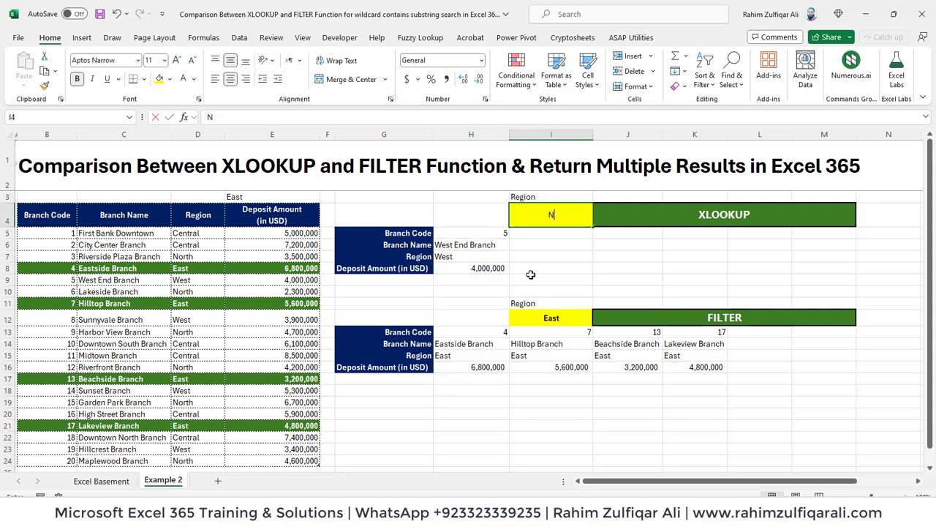
{"action": "key", "text": "Return"}
Set the FILTER region criterion in I12 to North
{"action": "key", "text": "Left"}
{"action": "key", "text": "Down"}
{"action": "key", "text": "Down"}
{"action": "key", "text": "Down"}
{"action": "key", "text": "Down"}
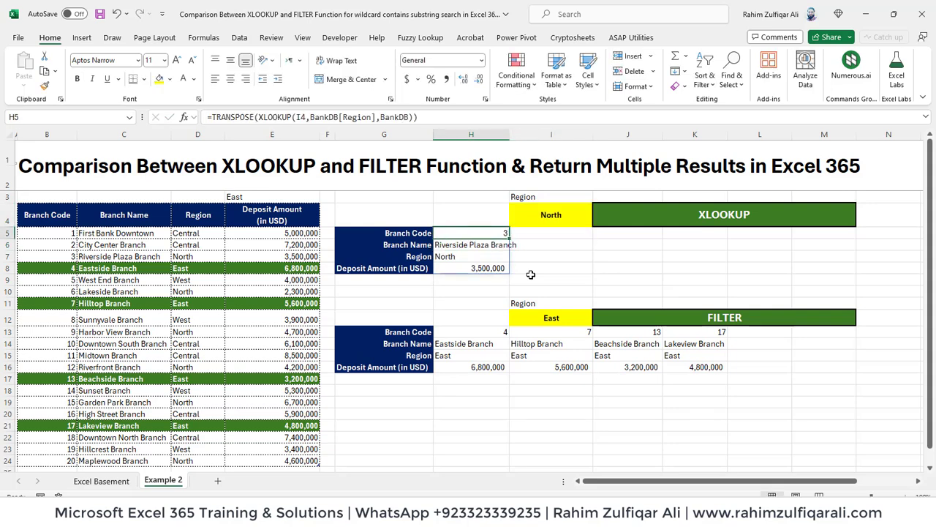
{"action": "key", "text": "Right"}
{"action": "key", "text": "Down"}
{"action": "key", "text": "Down"}
{"action": "key", "text": "Down"}
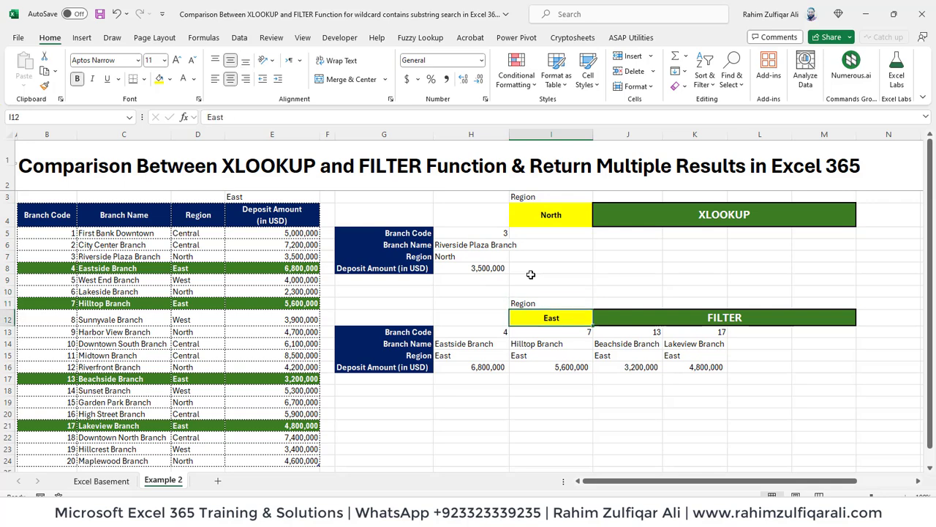
{"action": "type", "text": "North"}
{"action": "key", "text": "Return"}
Change cell E3 to North to highlight the North rows in the branch table
{"action": "key", "text": "Up"}
{"action": "key", "text": "Left"}
{"action": "key", "text": "Left"}
{"action": "key", "text": "Left"}
{"action": "key", "text": "Left"}
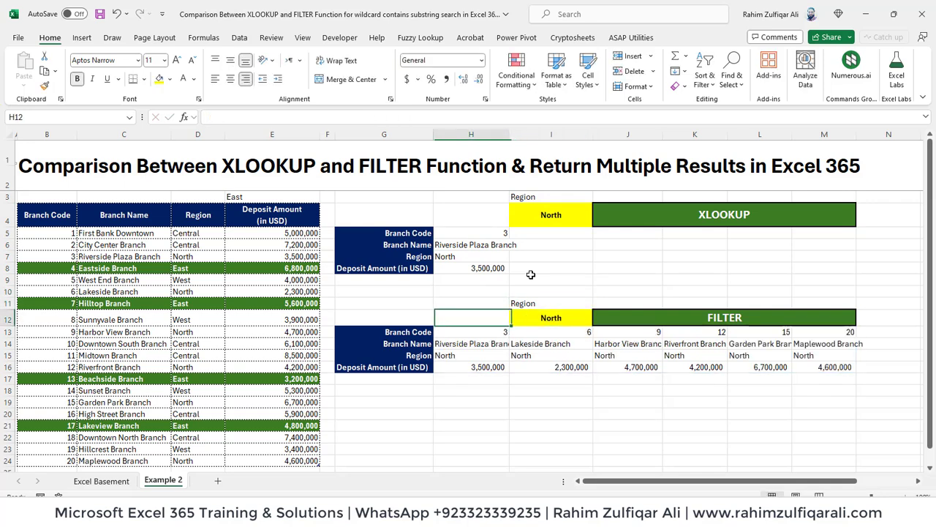
{"action": "key", "text": "Up"}
{"action": "key", "text": "Up"}
{"action": "key", "text": "Up"}
{"action": "key", "text": "Up"}
{"action": "key", "text": "Up"}
{"action": "key", "text": "Up"}
{"action": "key", "text": "Up"}
{"action": "key", "text": "Up"}
{"action": "key", "text": "Up"}
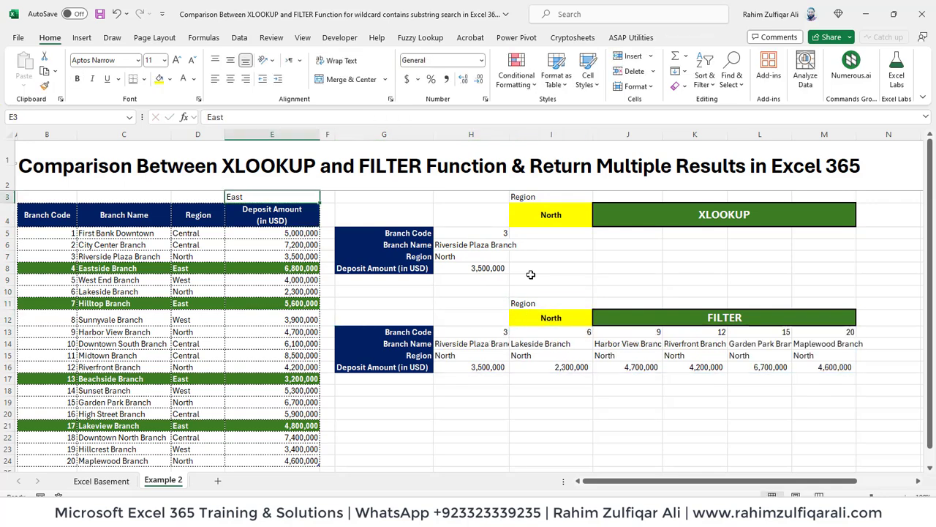
{"action": "type", "text": "North"}
{"action": "key", "text": "Return"}
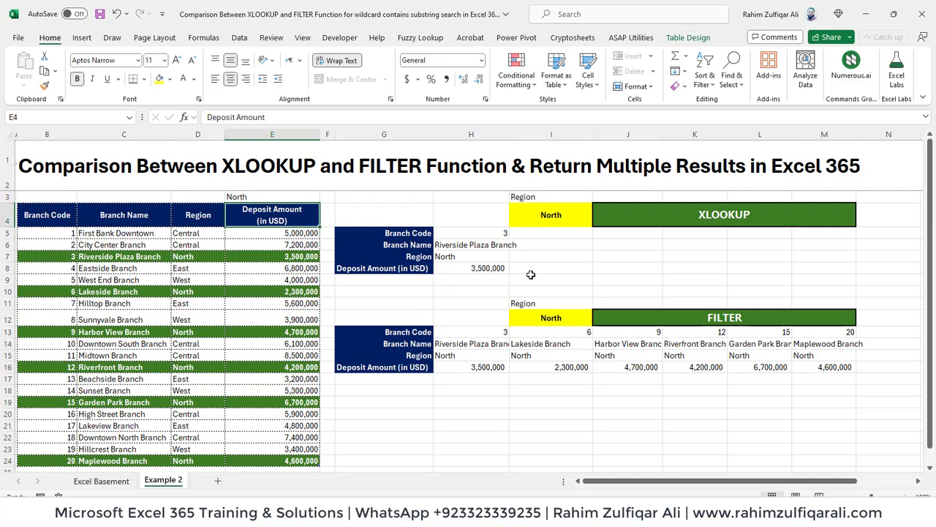
Review the TRANSPOSE and FILTER formula in H13 alongside the highlighted North rows
{"action": "key", "text": "Down"}
{"action": "key", "text": "Down"}
{"action": "key", "text": "Down"}
{"action": "key", "text": "Down"}
{"action": "key", "text": "Down"}
{"action": "key", "text": "Down"}
{"action": "key", "text": "Down"}
{"action": "key", "text": "Down"}
{"action": "key", "text": "Down"}
{"action": "key", "text": "Right"}
{"action": "key", "text": "Right"}
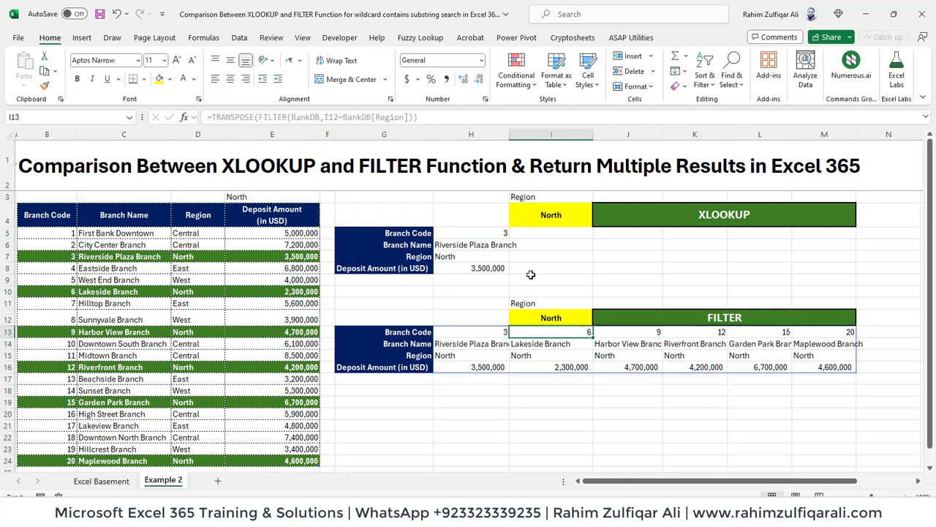
{"action": "key", "text": "F2"}
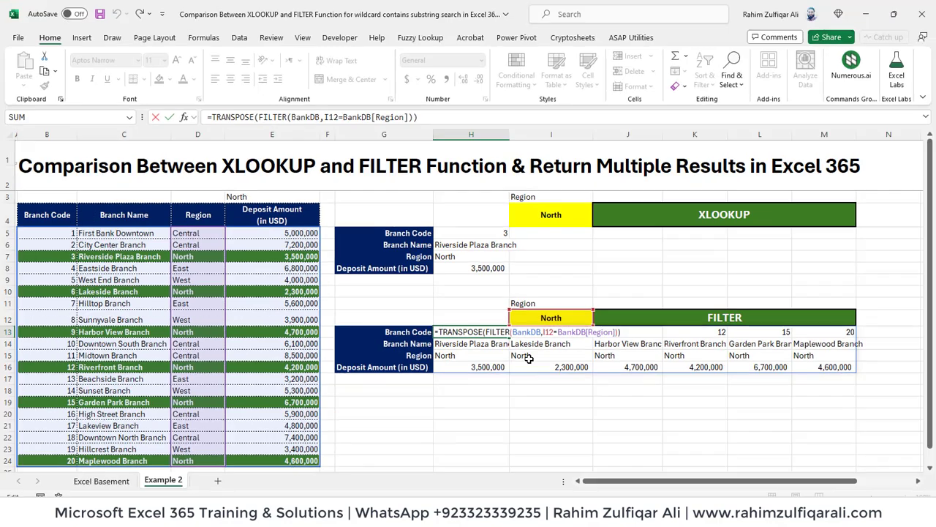
Compare the XLOOKUP output for North with the FILTER output, checking the Region row of both result blocks
{"action": "left_click", "coordinate": [472, 235]}
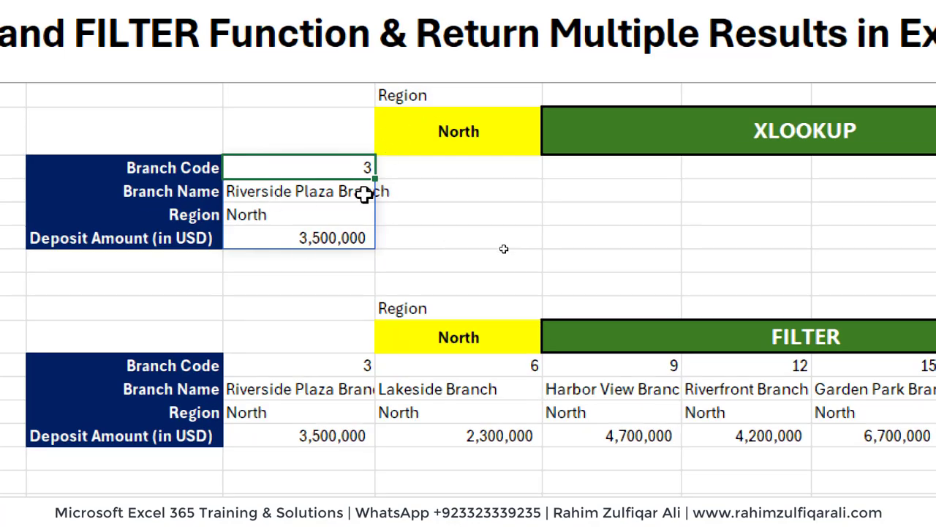
{"action": "left_click", "coordinate": [453, 130]}
{"action": "left_click", "coordinate": [215, 216]}
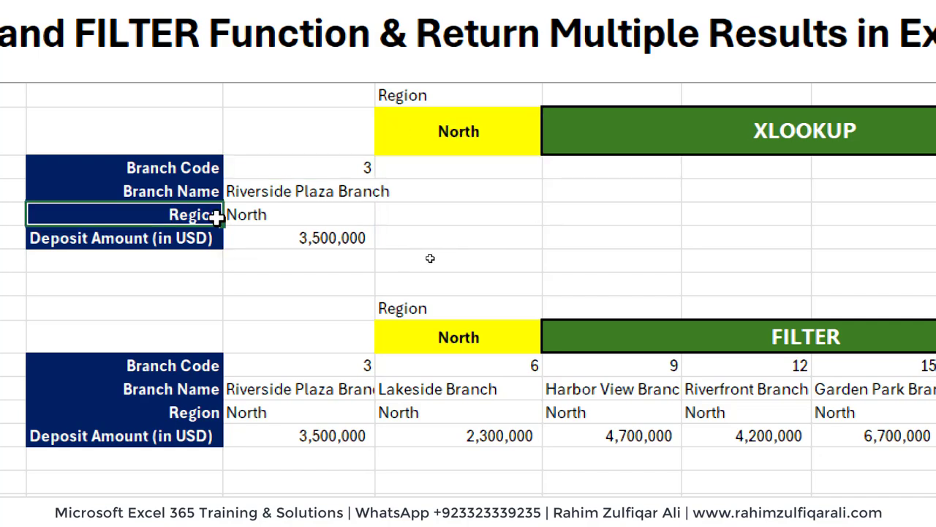
{"action": "left_click", "coordinate": [268, 218]}
{"action": "scroll", "coordinate": [268, 218], "scroll_direction": "down", "scroll_amount": 3}
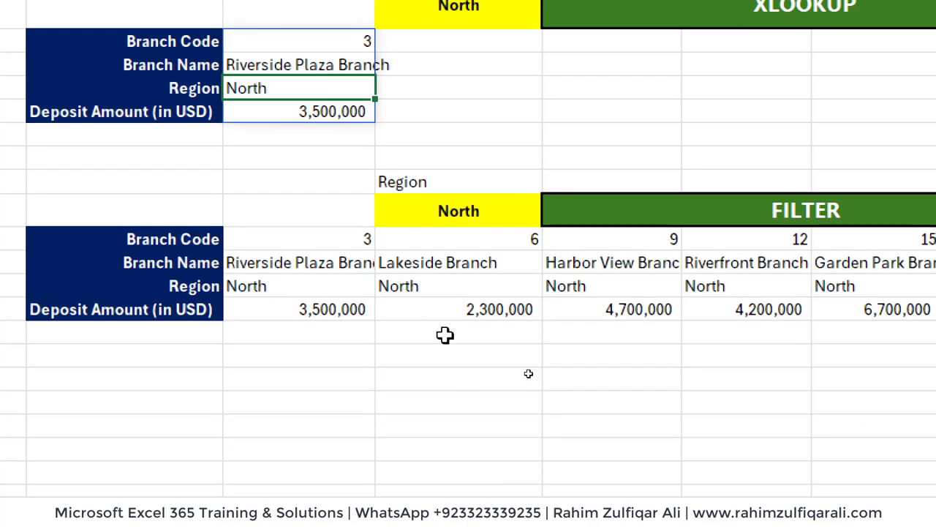
{"action": "left_click", "coordinate": [196, 285]}
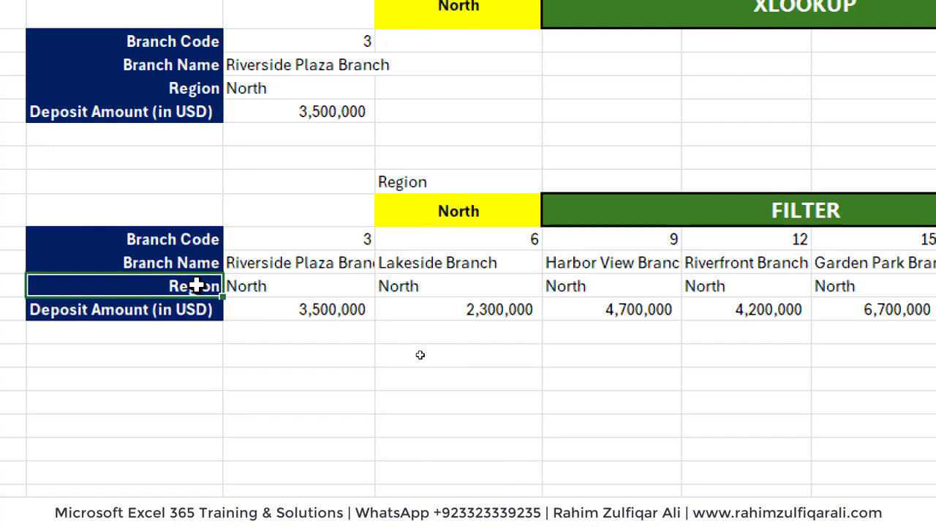
{"action": "key", "text": "Right"}
{"action": "key", "text": "Right"}
{"action": "key", "text": "Right"}
{"action": "key", "text": "Right"}
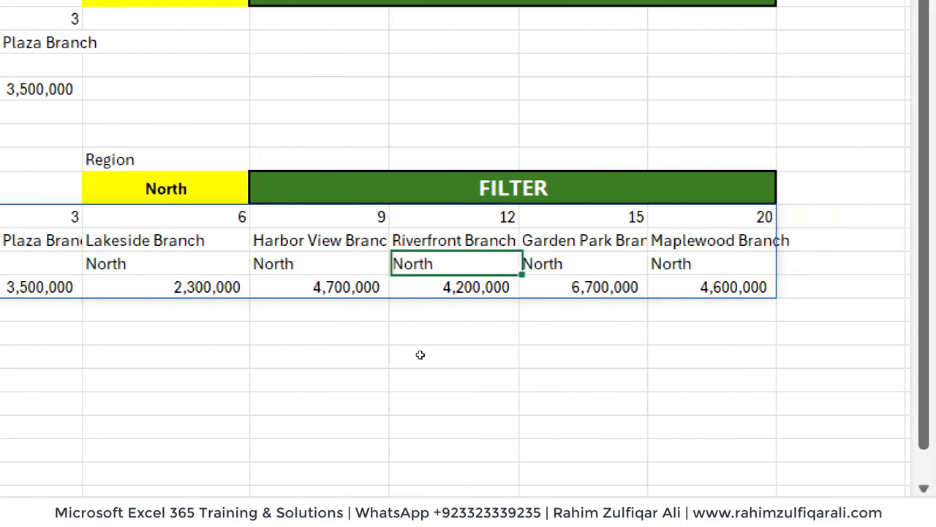
{"action": "key", "text": "Left"}
{"action": "key", "text": "Left"}
{"action": "key", "text": "Left"}
Set the FILTER region criterion in I12 back to East
{"action": "left_click", "coordinate": [610, 178]}
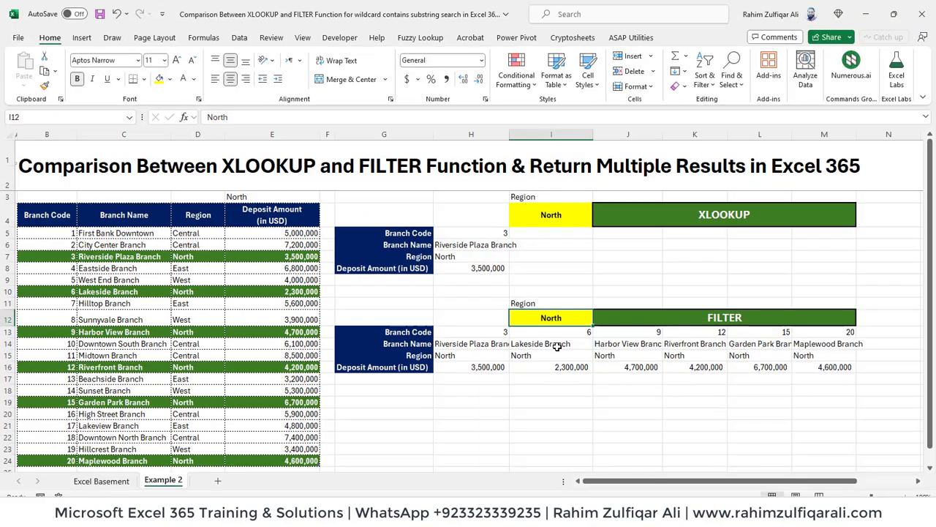
{"action": "type", "text": "East"}
{"action": "key", "text": "Return"}
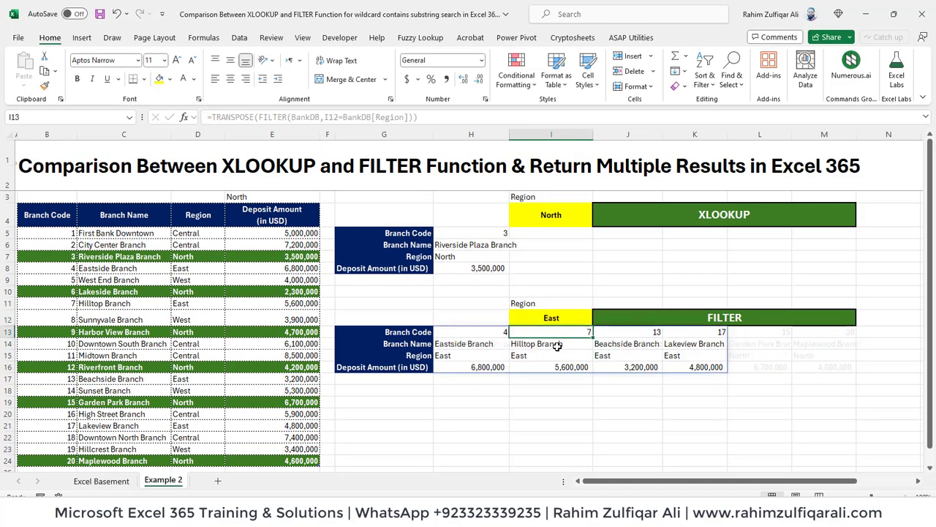
Examine the Region row of the FILTER results for East across all returned branches
{"action": "key", "text": "Down"}
{"action": "key", "text": "Down"}
{"action": "key", "text": "Left"}
{"action": "key", "text": "Left"}
{"action": "key", "text": "Right"}
{"action": "key", "text": "Right"}
{"action": "key", "text": "Right"}
{"action": "key", "text": "Right"}
{"action": "key", "text": "Left"}
{"action": "key", "text": "Left"}
{"action": "key", "text": "Left"}
{"action": "key", "text": "Left"}
{"action": "key", "text": "Right"}
{"action": "key", "text": "Right"}
{"action": "key", "text": "Right"}
{"action": "key", "text": "Right"}
{"action": "key", "text": "Left"}
{"action": "key", "text": "Left"}
{"action": "key", "text": "Left"}
Edit the XLOOKUP formula in H5 to wrap its BankDB return array in CHOOSECOLS, returning only columns 1, 2 and 4
{"action": "key", "text": "Up"}
{"action": "key", "text": "Up"}
{"action": "key", "text": "Up"}
{"action": "key", "text": "Up"}
{"action": "key", "text": "Up"}
{"action": "key", "text": "Up"}
{"action": "key", "text": "Up"}
{"action": "key", "text": "Up"}
{"action": "key", "text": "Up"}
{"action": "key", "text": "Up"}
{"action": "key", "text": "Up"}
{"action": "key", "text": "Down"}
{"action": "key", "text": "F2"}
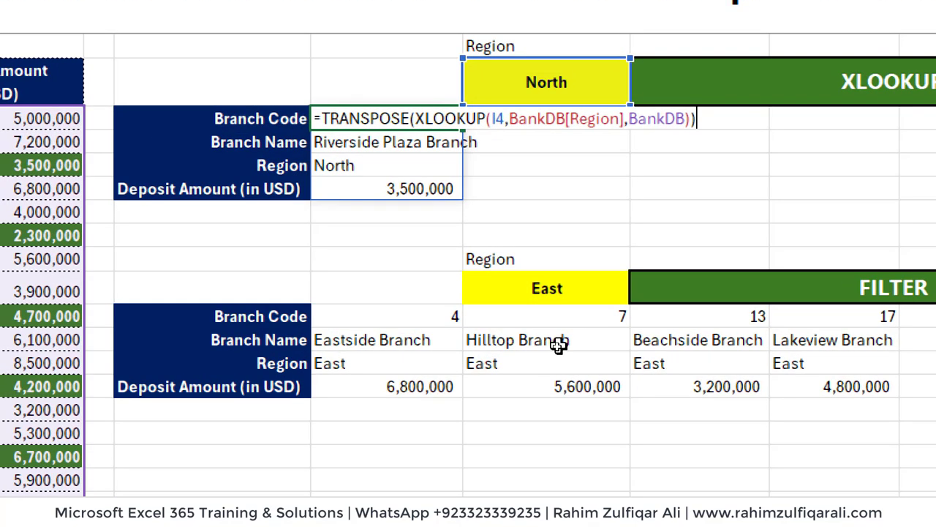
{"action": "type", "text": "CHOOSECOLS(BankDB"}
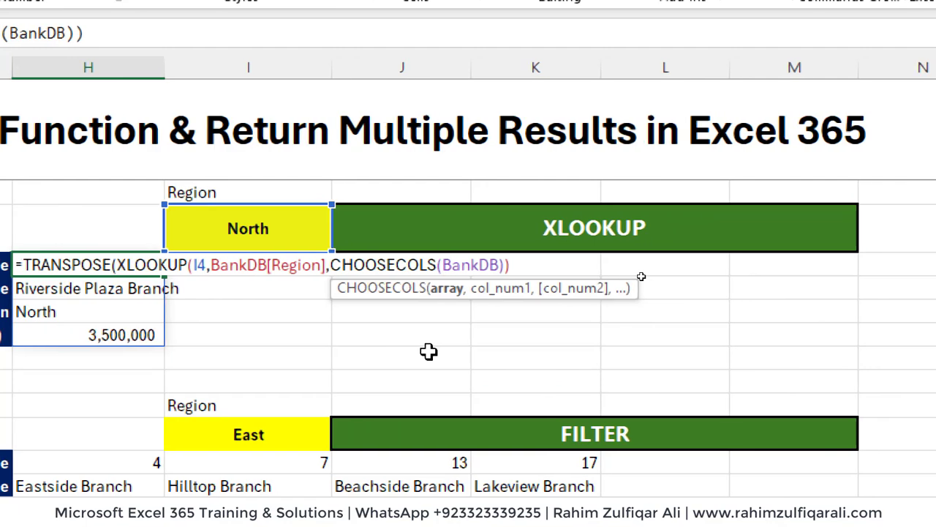
{"action": "type", "text": ","}
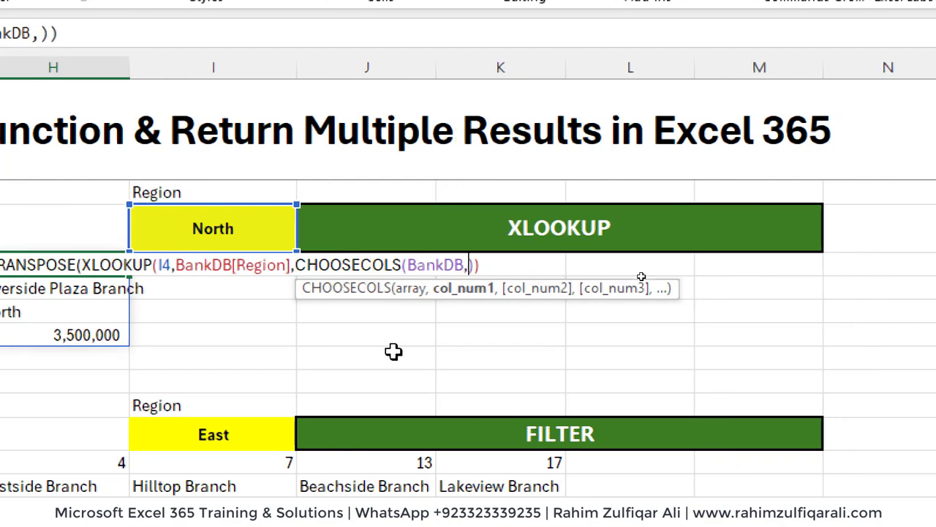
{"action": "type", "text": "1,2,"}
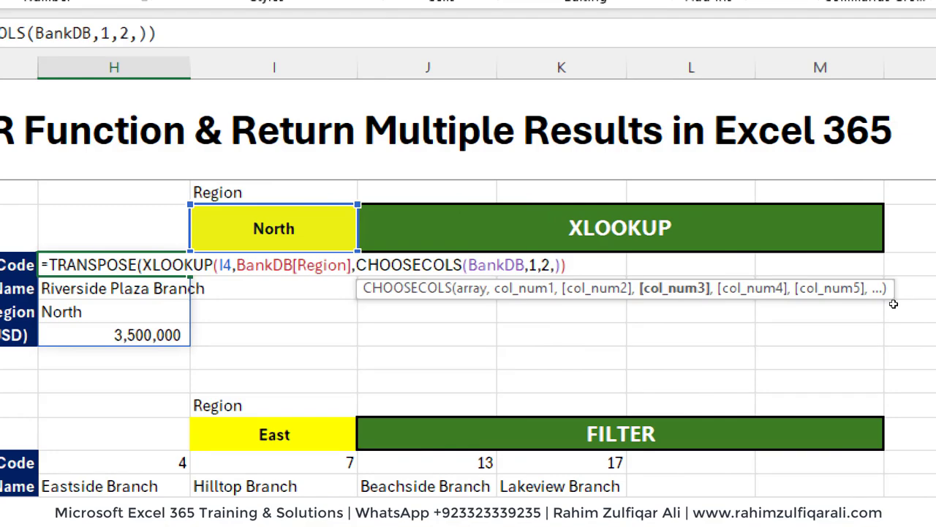
{"action": "type", "text": "4)"}
{"action": "key", "text": "Return"}
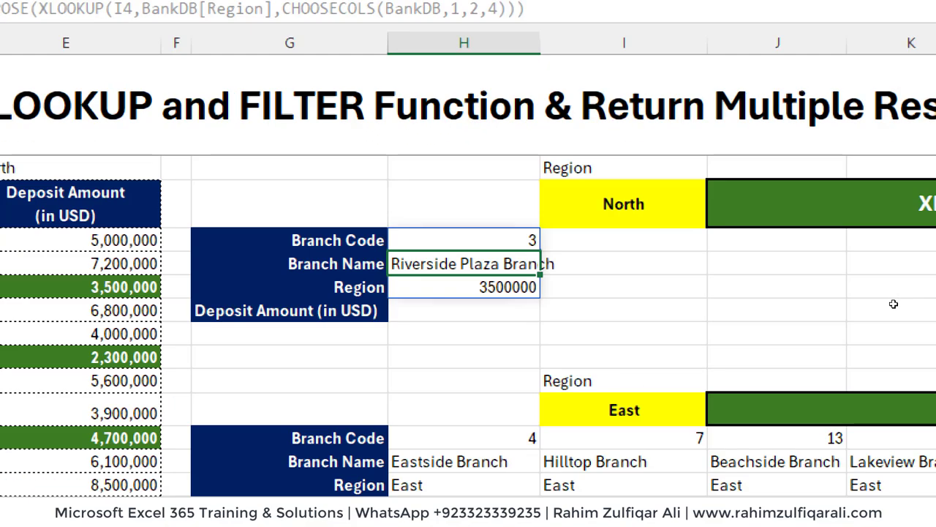
Move the Deposit Amount (in USD) label of the XLOOKUP block up to G7, replacing the Region label
{"action": "key", "text": "Down"}
{"action": "key", "text": "Down"}
{"action": "key", "text": "Up"}
{"action": "key", "text": "Left"}
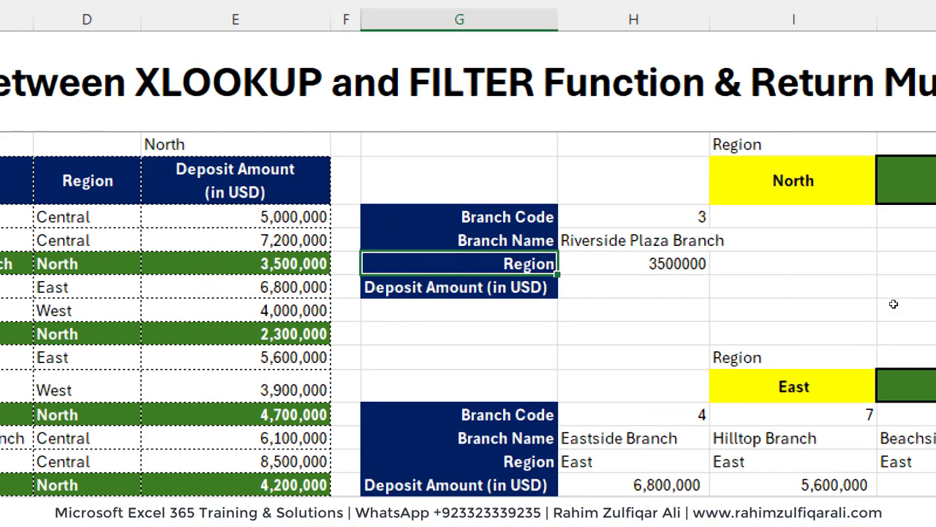
{"action": "key", "text": "Down"}
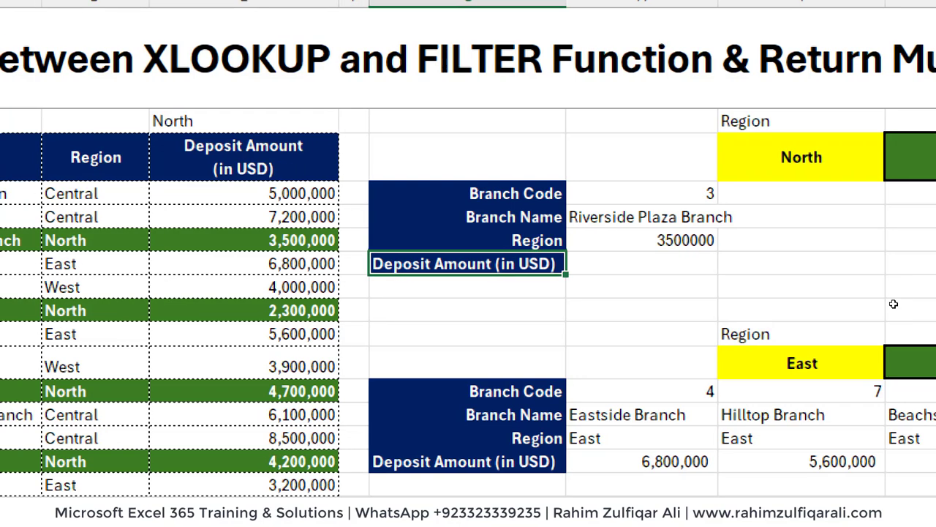
{"action": "key", "text": "ctrl+x"}
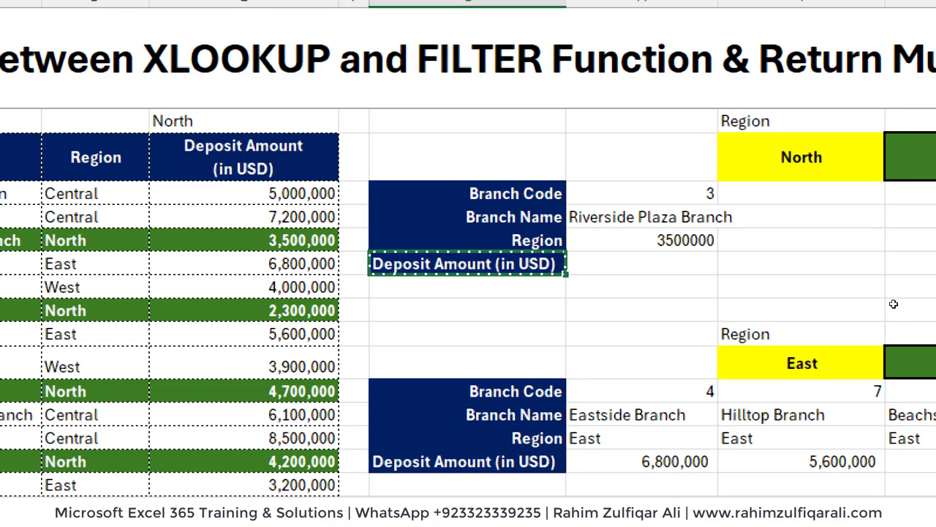
{"action": "key", "text": "Up"}
{"action": "key", "text": "ctrl+v"}
{"action": "key", "text": "Right"}
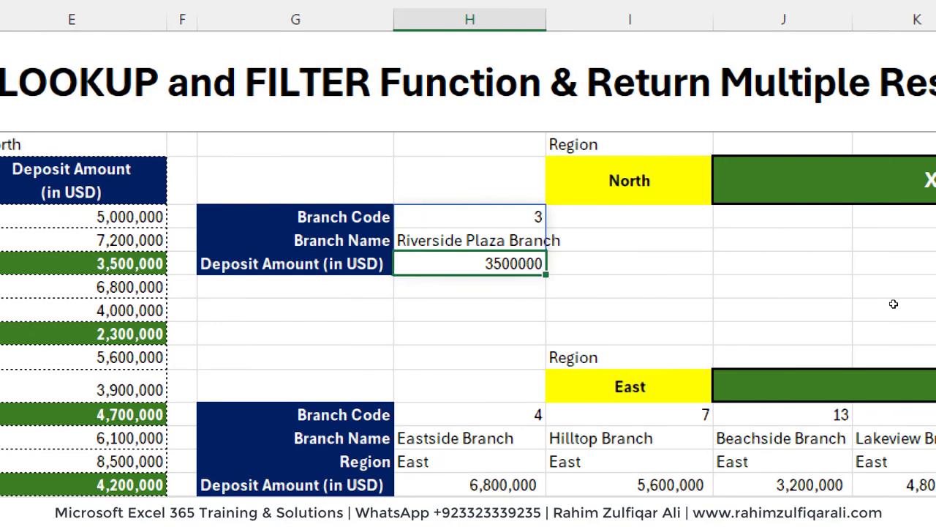
Edit the FILTER formula in H13 to wrap its BankDB array in CHOOSECOLS with columns 1, 2 and 4
{"action": "key", "text": "Down"}
{"action": "key", "text": "Down"}
{"action": "key", "text": "Down"}
{"action": "key", "text": "Down"}
{"action": "key", "text": "Down"}
{"action": "key", "text": "Down"}
{"action": "key", "text": "Down"}
{"action": "key", "text": "Down"}
{"action": "key", "text": "Down"}
{"action": "key", "text": "Down"}
{"action": "key", "text": "Down"}
{"action": "key", "text": "Down"}
{"action": "key", "text": "Up"}
{"action": "key", "text": "Up"}
{"action": "key", "text": "Up"}
{"action": "key", "text": "Up"}
{"action": "key", "text": "Up"}
{"action": "key", "text": "Up"}
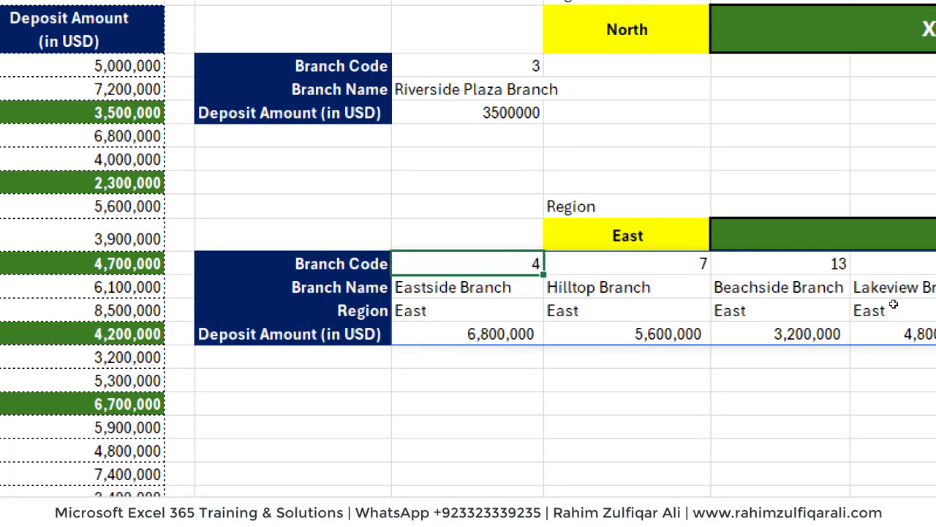
{"action": "key", "text": "F2"}
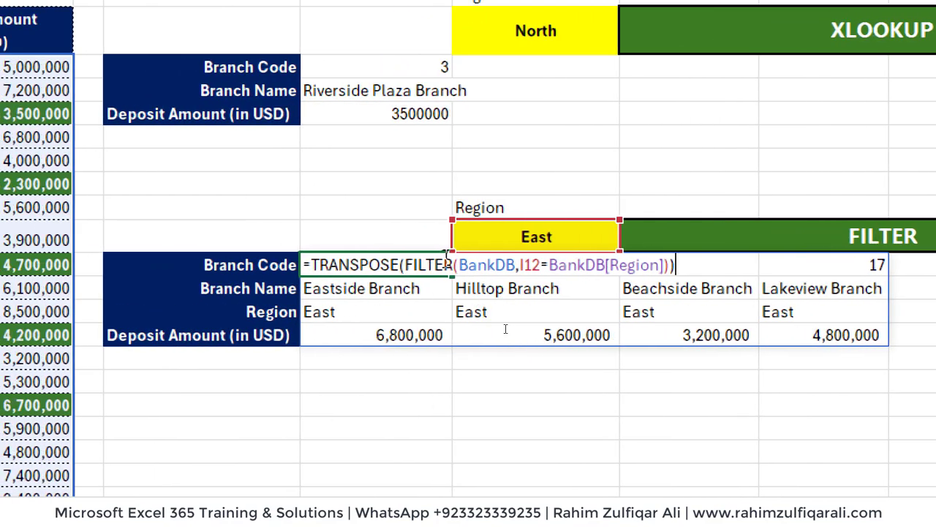
{"action": "left_click", "coordinate": [504, 264]}
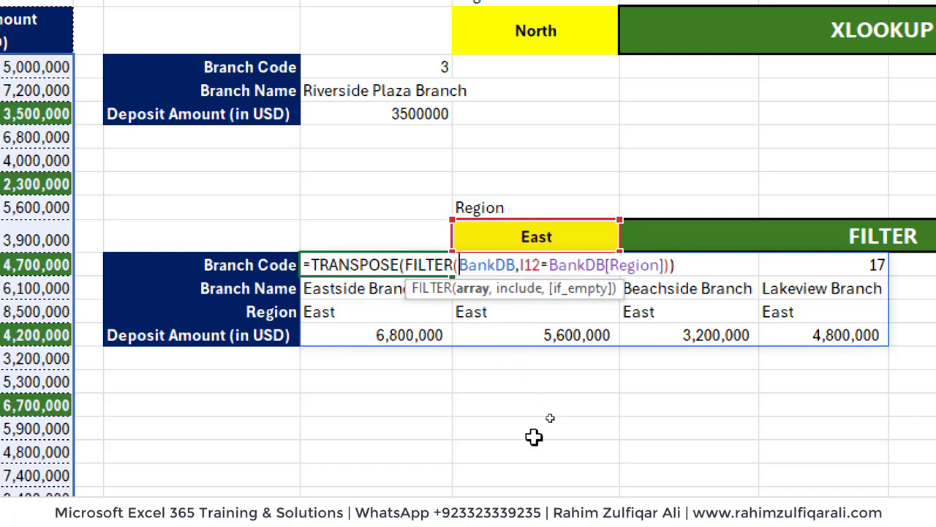
{"action": "type", "text": "CHOOSECOLS("}
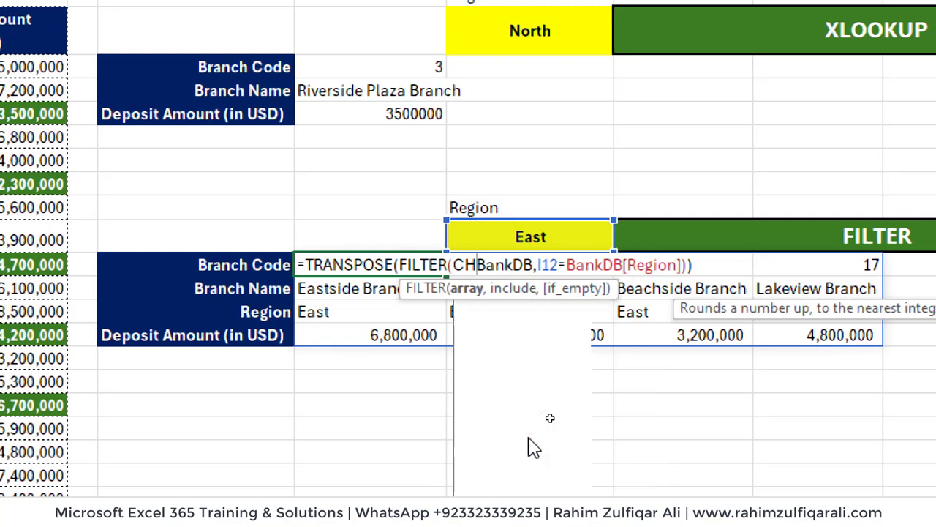
{"action": "key", "text": "Right"}
{"action": "key", "text": "Right"}
{"action": "key", "text": "Right"}
{"action": "key", "text": "Right"}
{"action": "key", "text": "Right"}
{"action": "key", "text": "Right"}
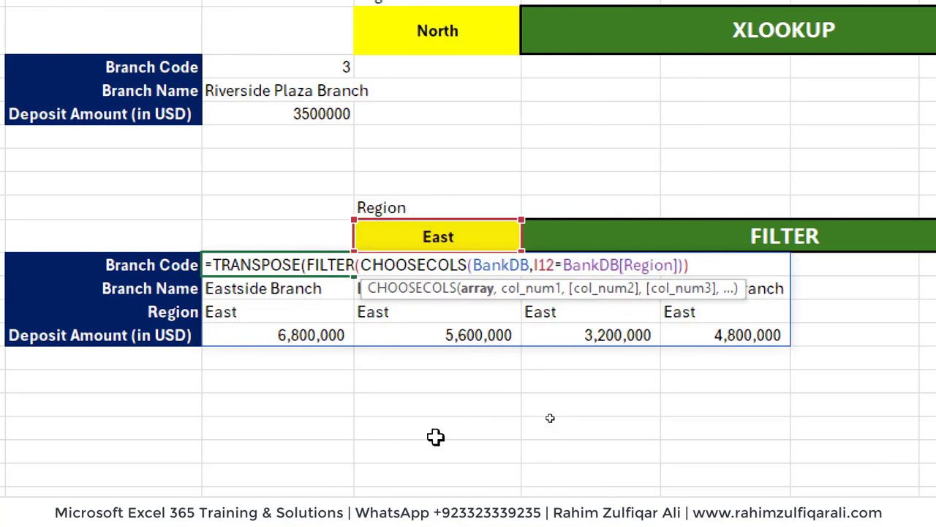
{"action": "type", "text": ",1,"}
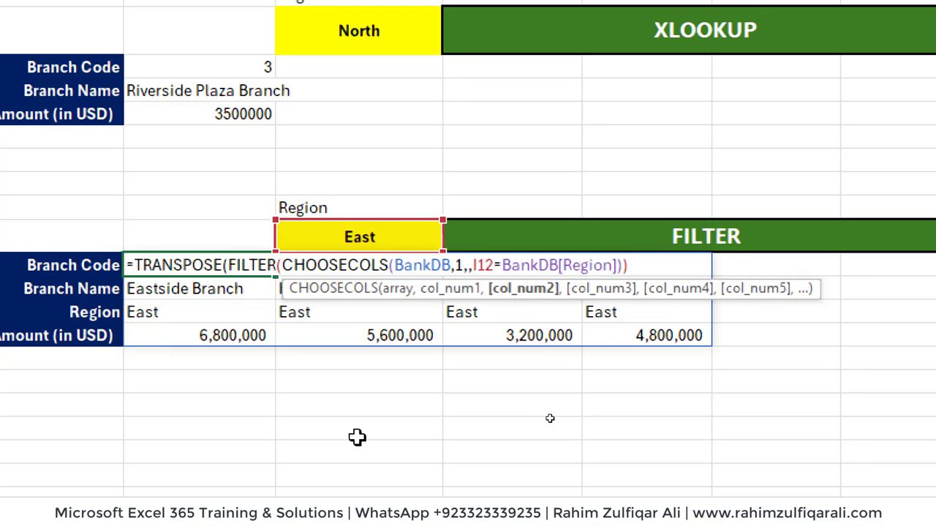
{"action": "type", "text": "2,4)"}
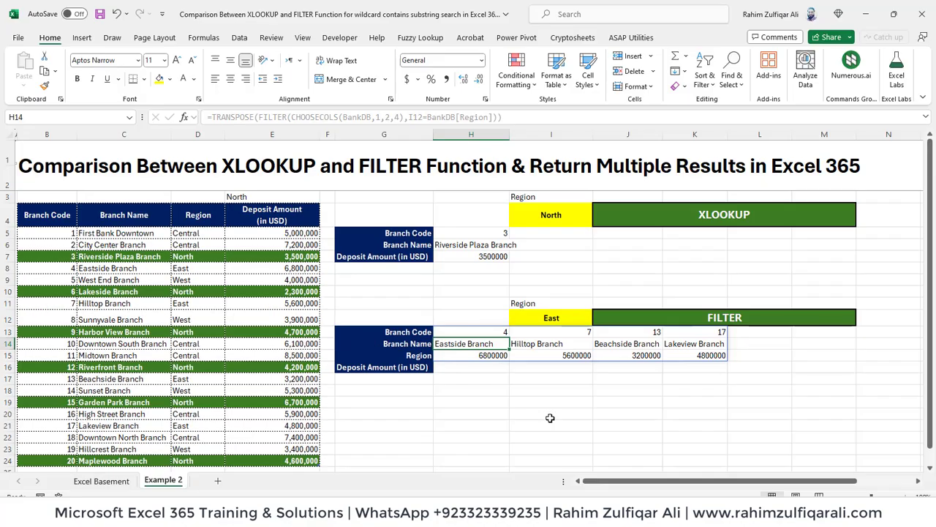
Move the Deposit Amount (in USD) label of the FILTER block up to G15, replacing the Region label
{"action": "key", "text": "Down"}
{"action": "key", "text": "Down"}
{"action": "key", "text": "Left"}
{"action": "key", "text": "ctrl+x"}
{"action": "key", "text": "Up"}
{"action": "key", "text": "ctrl+v"}
{"action": "key", "text": "Right"}
Set the FILTER region criterion in I12 to North
{"action": "key", "text": "Up"}
{"action": "key", "text": "Up"}
{"action": "key", "text": "Up"}
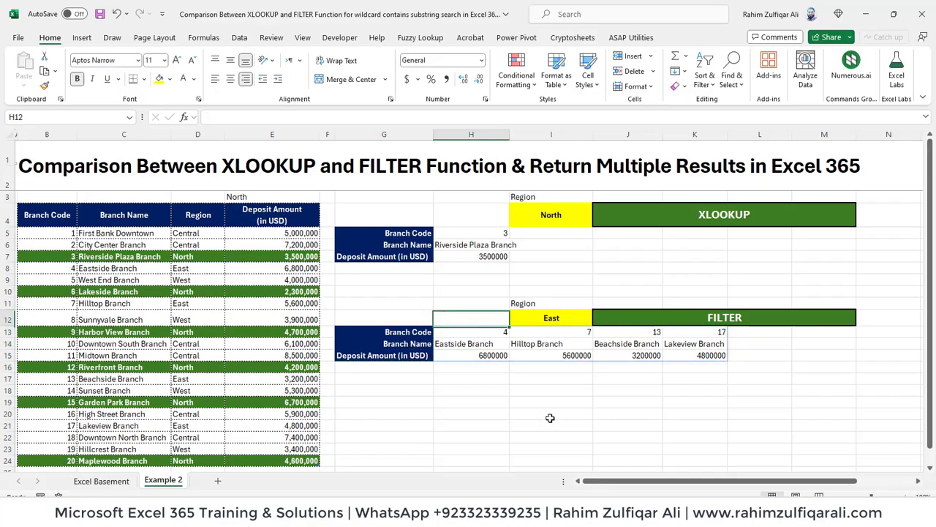
{"action": "key", "text": "Right"}
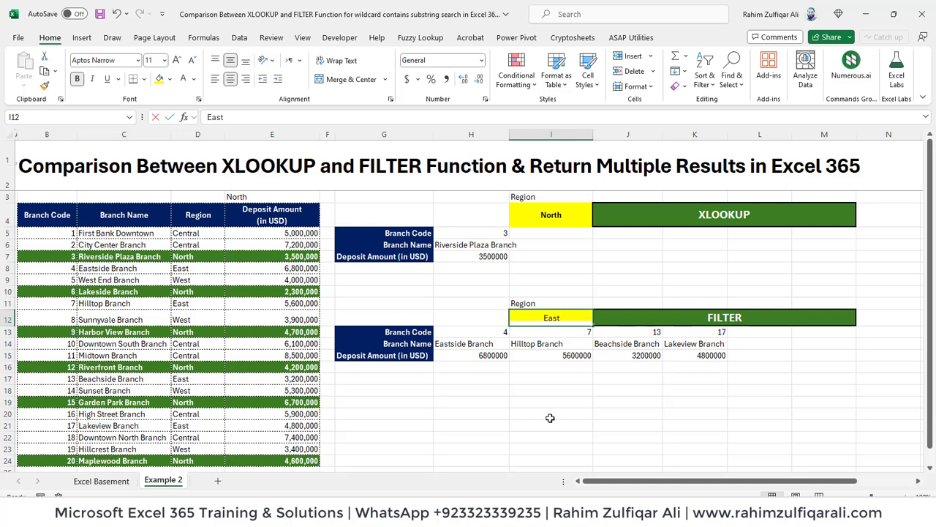
{"action": "type", "text": "North"}
{"action": "key", "text": "Return"}
{"action": "key", "text": "Left"}
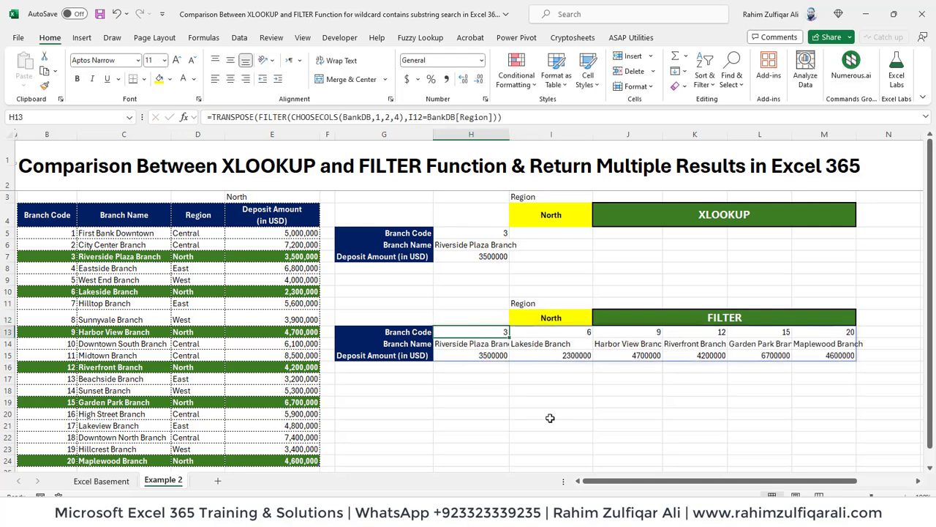
Review the TRANSPOSE, FILTER and CHOOSECOLS formula in H13
{"action": "key", "text": "F2"}
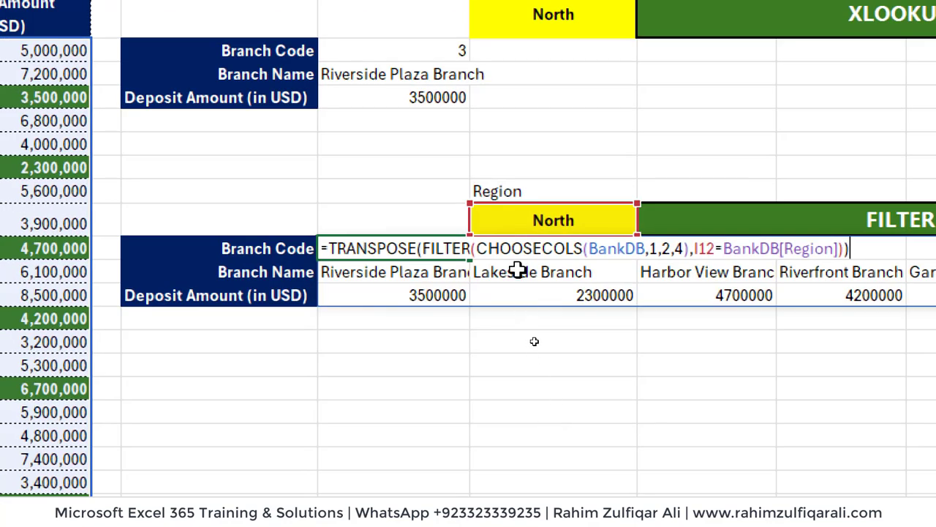
{"action": "left_click", "coordinate": [553, 247]}
{"action": "key", "text": "Return"}
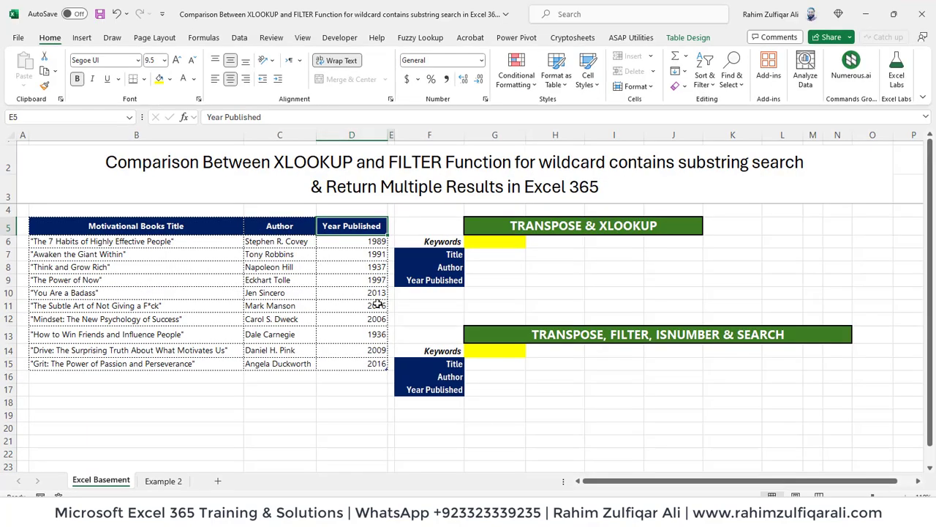
Start a formula in Title cell G7 under TRANSPOSE & XLOOKUP on the Excel Basement sheet, nesting XLOOKUP inside TRANSPOSE
{"action": "key", "text": "Right"}
{"action": "key", "text": "Right"}
{"action": "key", "text": "Right"}
{"action": "key", "text": "Right"}
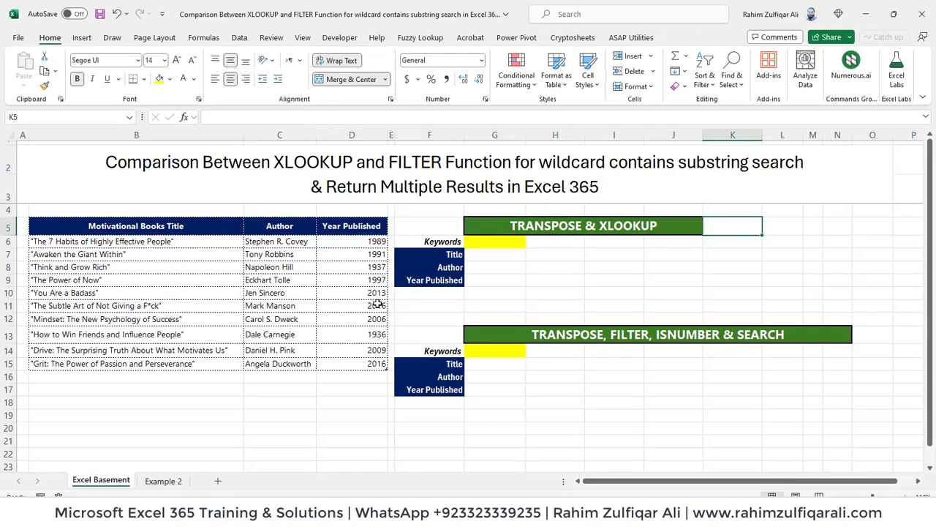
{"action": "key", "text": "Down"}
{"action": "key", "text": "Down"}
{"action": "key", "text": "Down"}
{"action": "key", "text": "Left"}
{"action": "key", "text": "Left"}
{"action": "key", "text": "Left"}
{"action": "key", "text": "Up"}
{"action": "key", "text": "Left"}
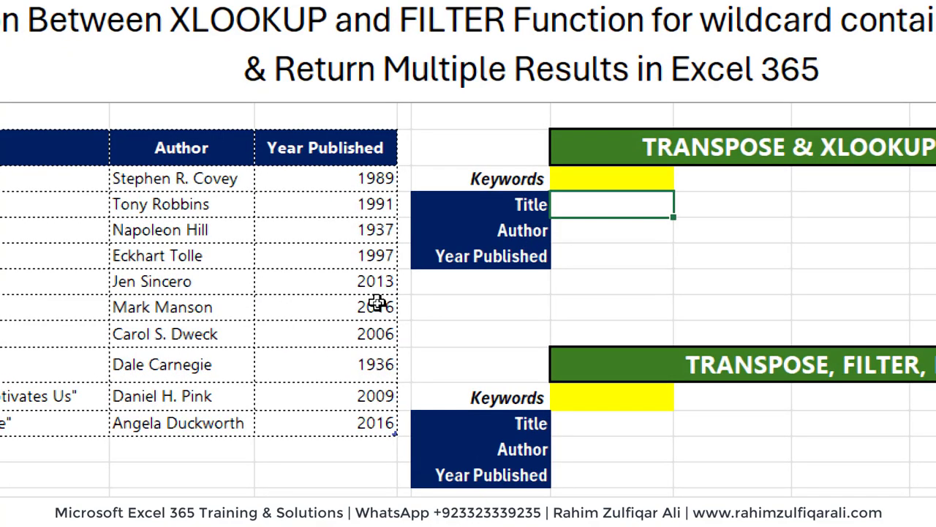
{"action": "type", "text": "=tr"}
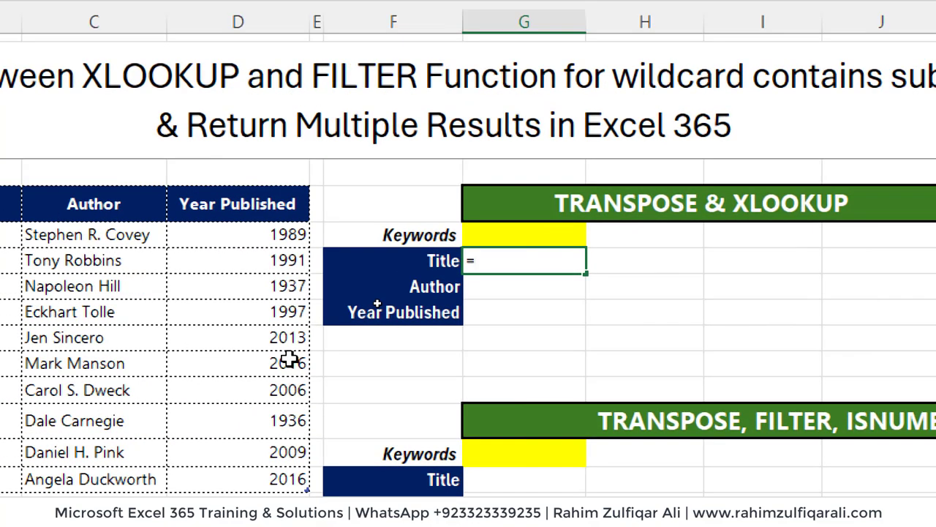
{"action": "type", "text": "ans"}
{"action": "key", "text": "Tab"}
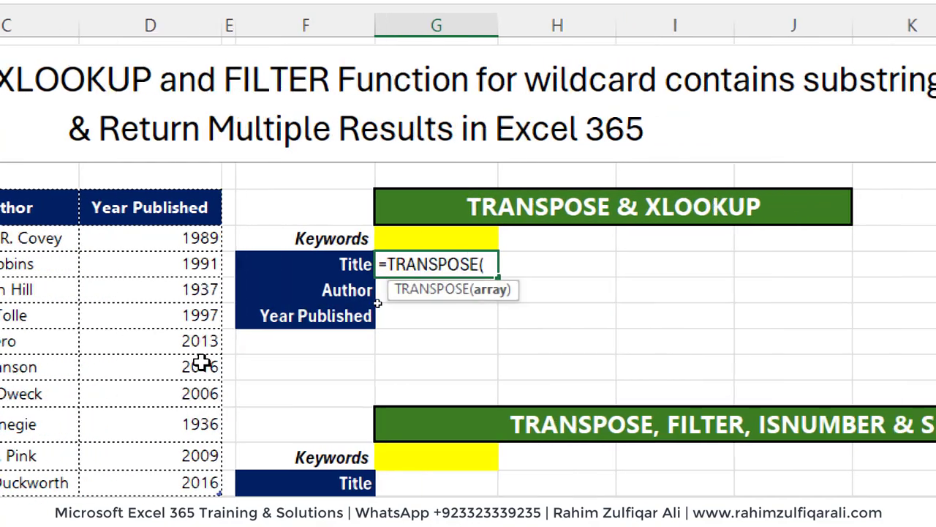
{"action": "type", "text": "xlo"}
{"action": "key", "text": "Tab"}
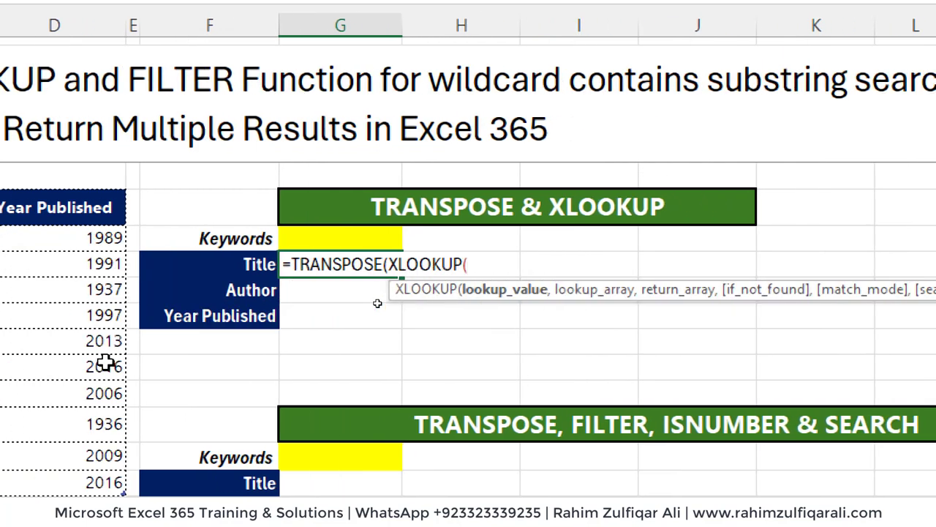